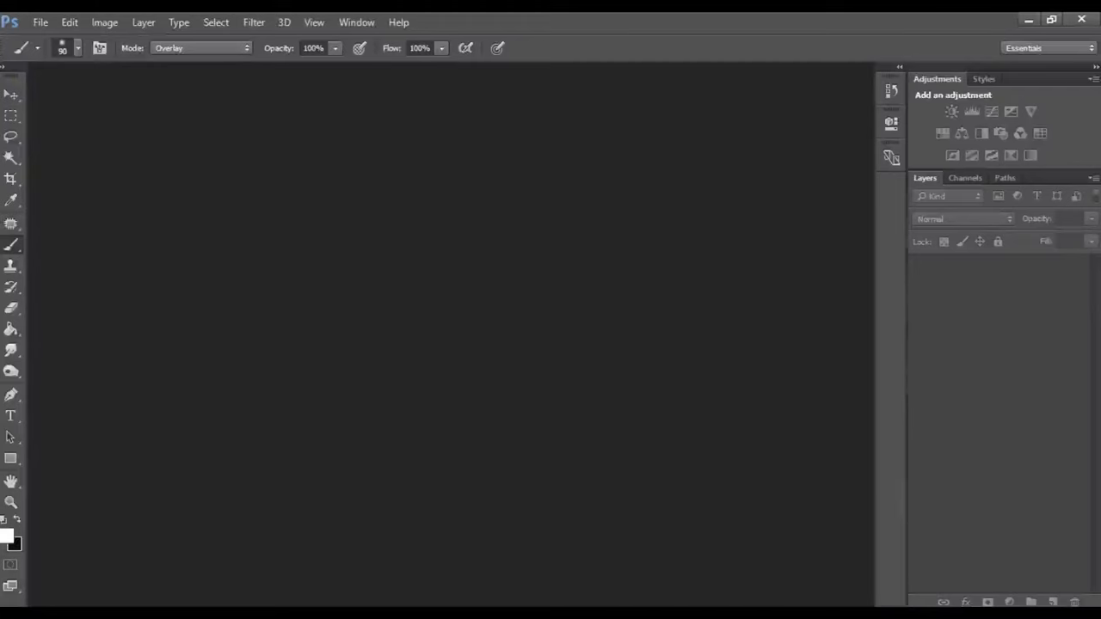
# - Open pexels-sound-on-3760856 from the desktop's New folder by dragging it into Photoshop
pyautogui.click(1028, 19)
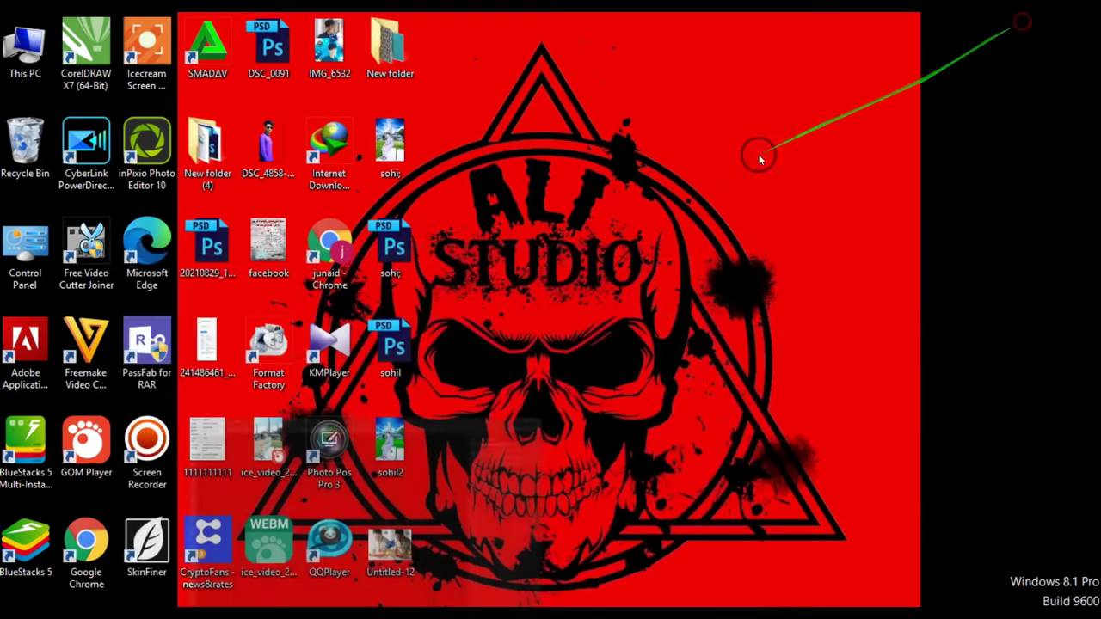
pyautogui.doubleClick(388, 51)
pyautogui.hotkey('ctrl', 'v')
pyautogui.click(404, 327)
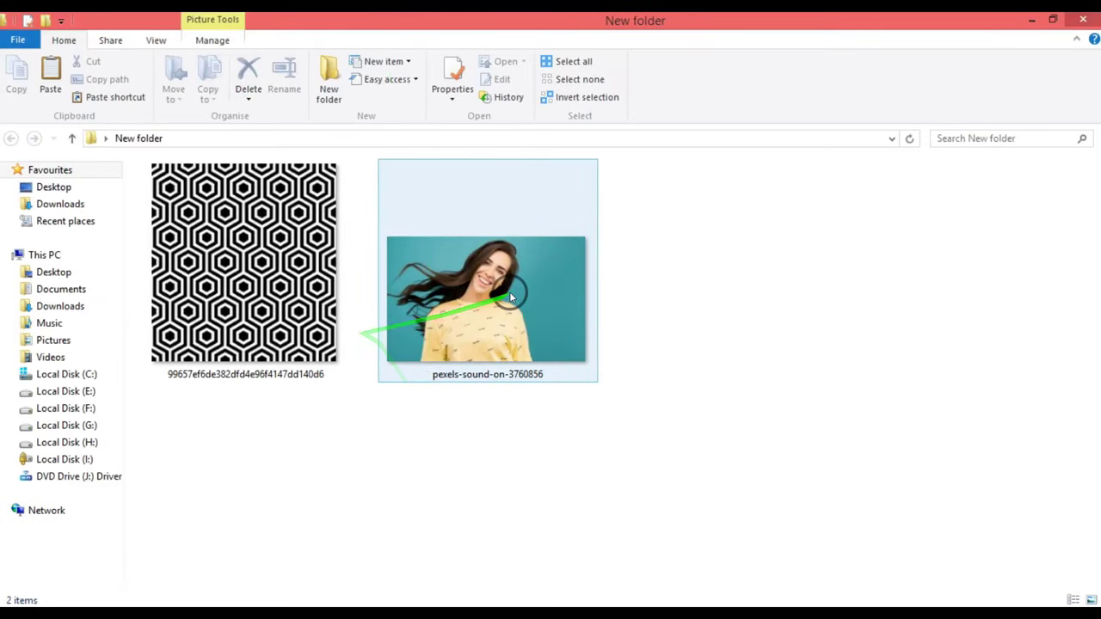
pyautogui.moveTo(460, 518); pyautogui.dragTo(376, 383)
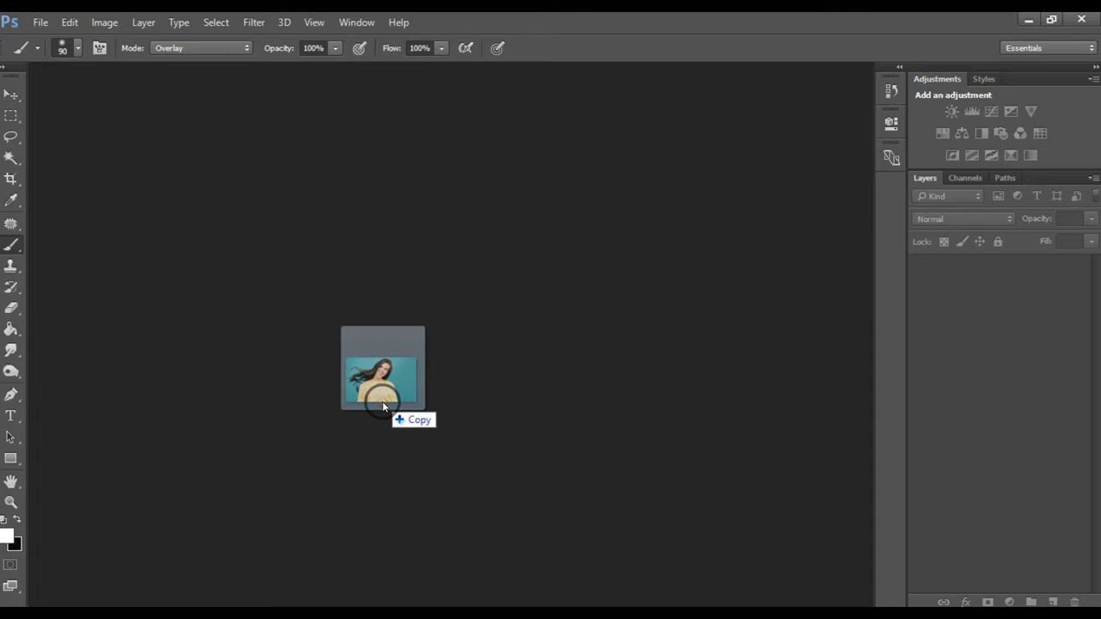
pyautogui.moveTo(376, 382); pyautogui.dragTo(382, 402)
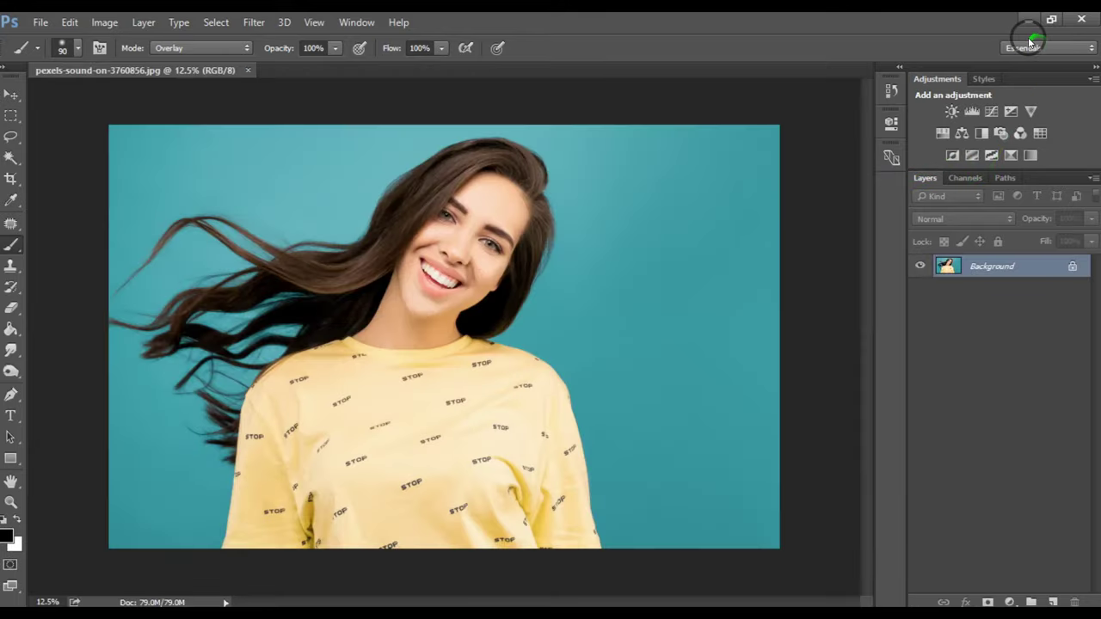
pyautogui.click(1028, 19)
# - Drag the hexagon pattern 99657ef6de382dfd4e96f4147dd140d6 into Photoshop as a second document
pyautogui.click(307, 221)
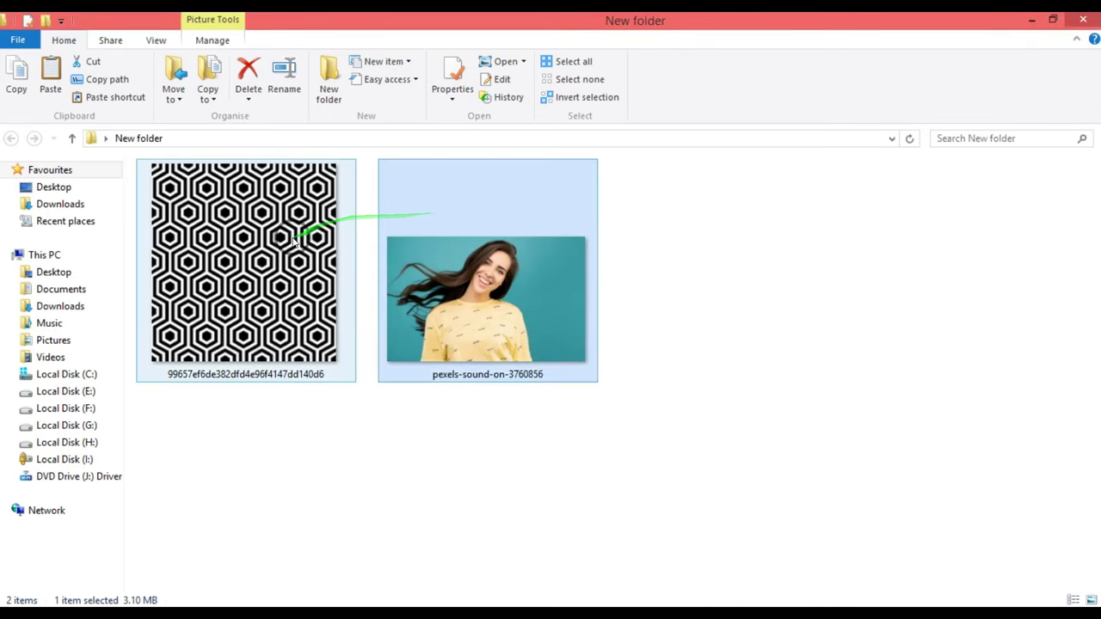
pyautogui.click(385, 613)
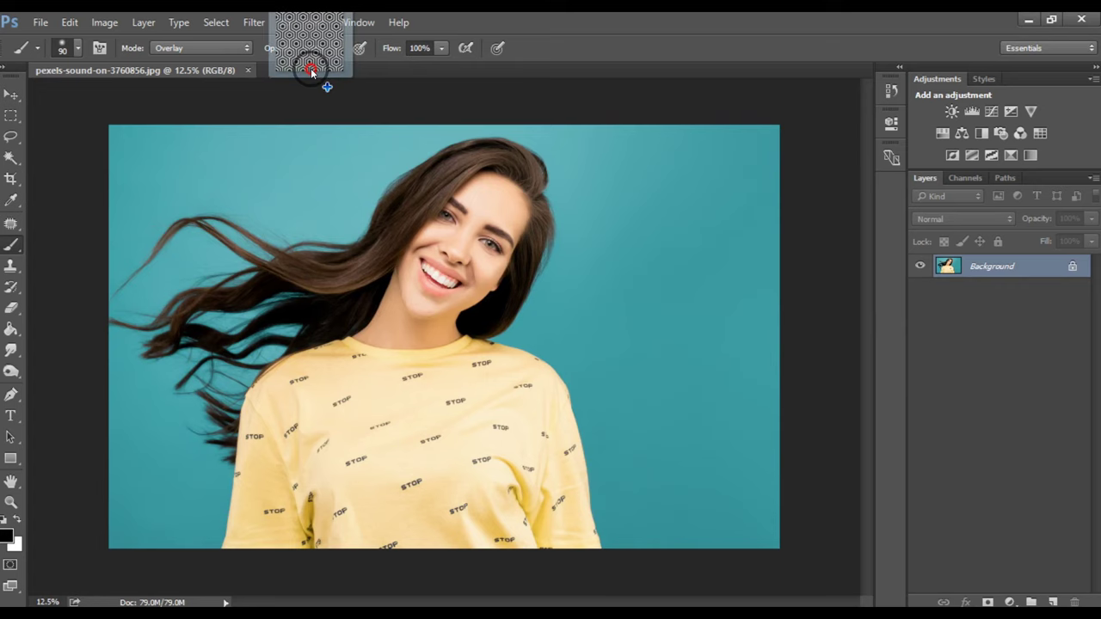
pyautogui.moveTo(309, 69); pyautogui.dragTo(310, 68)
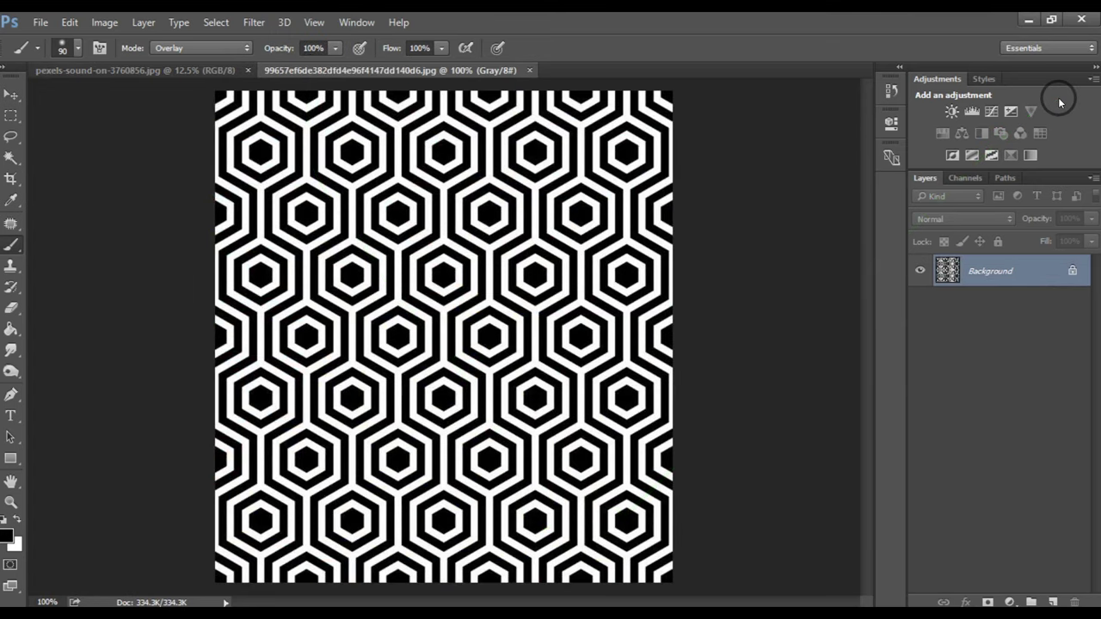
pyautogui.click(10, 157)
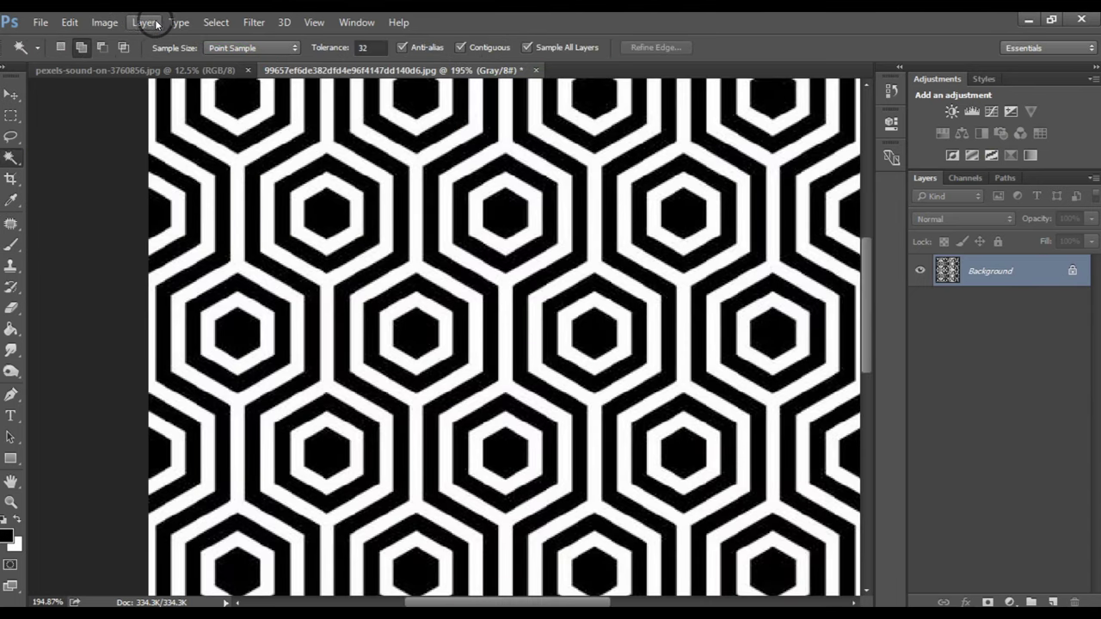
# - Select the pattern's white bands via Color Range at Fuzziness 58, and unlock the background as Layer 0
pyautogui.click(216, 22)
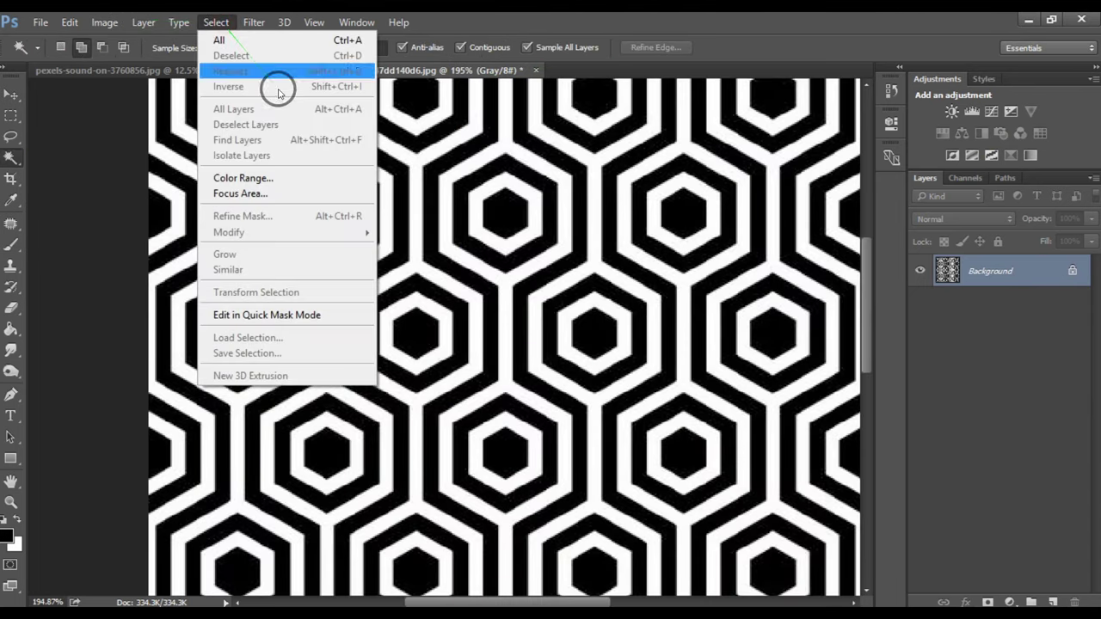
pyautogui.click(244, 178)
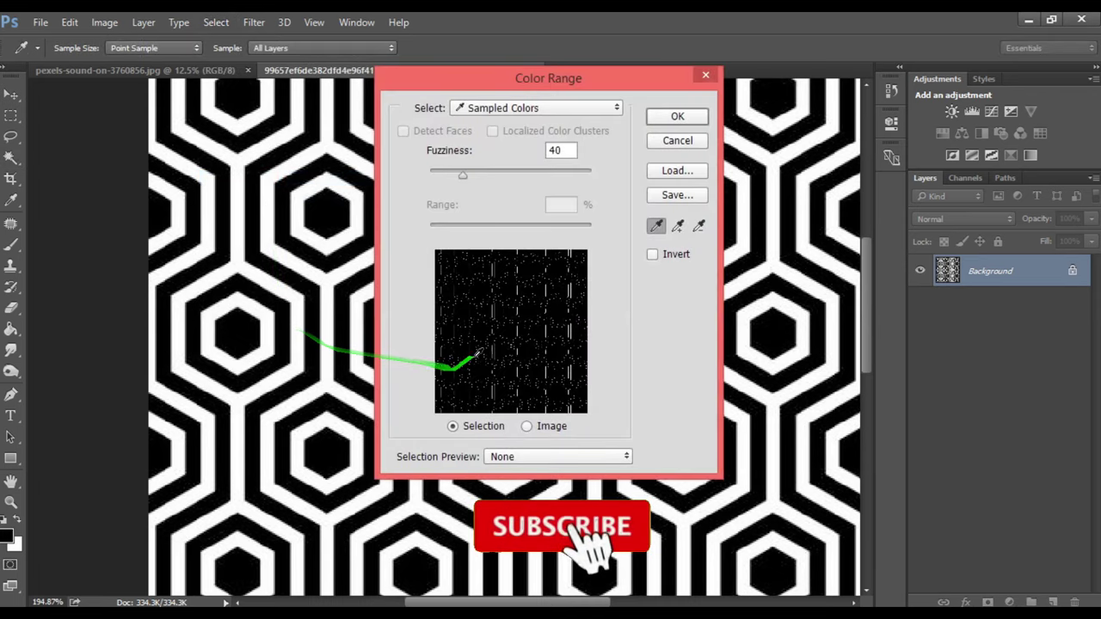
pyautogui.click(328, 301)
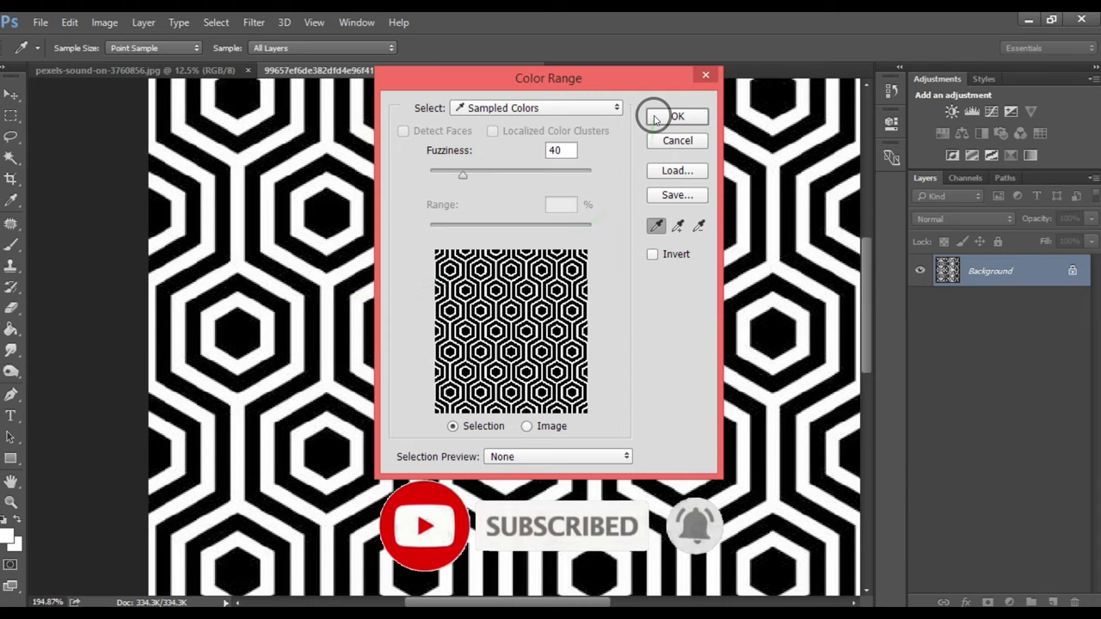
pyautogui.moveTo(463, 175); pyautogui.dragTo(478, 175)
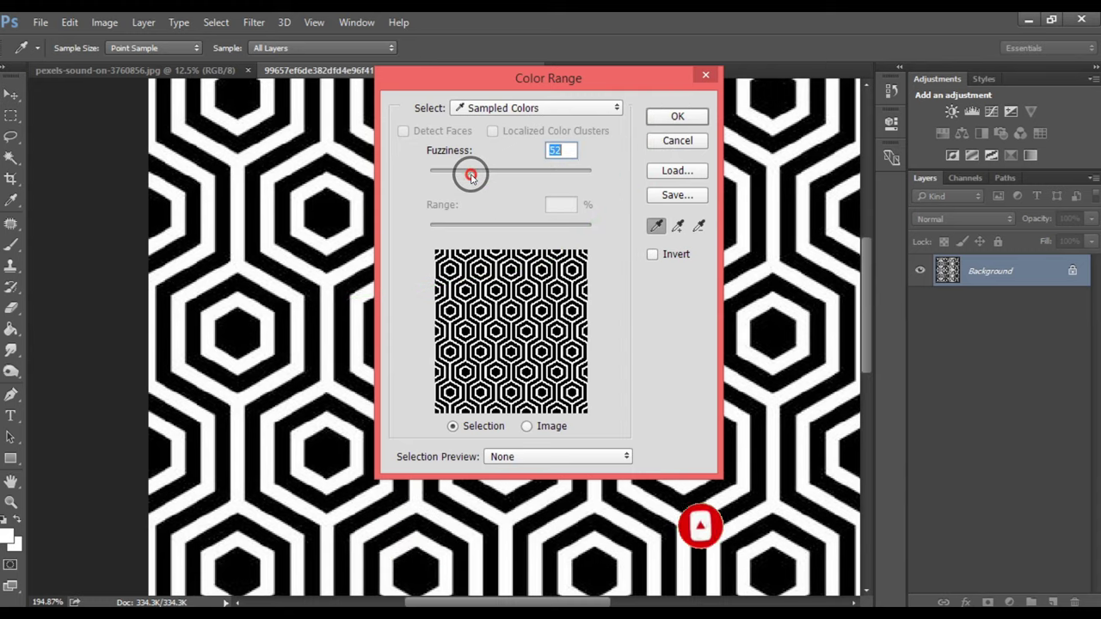
pyautogui.click(675, 116)
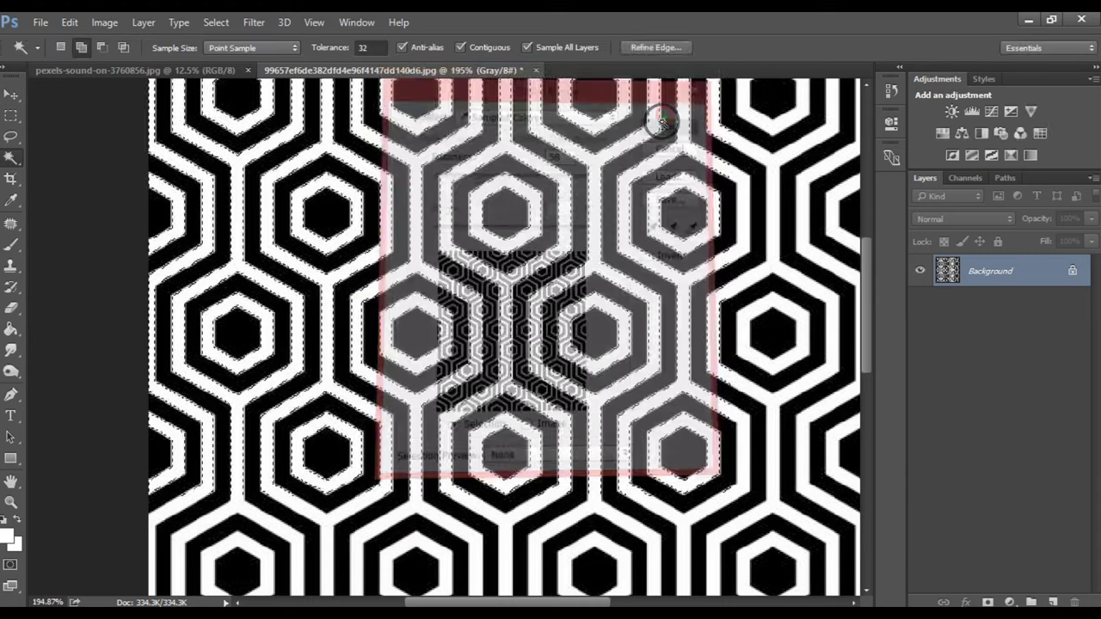
pyautogui.scroll(-2, 656, 206)
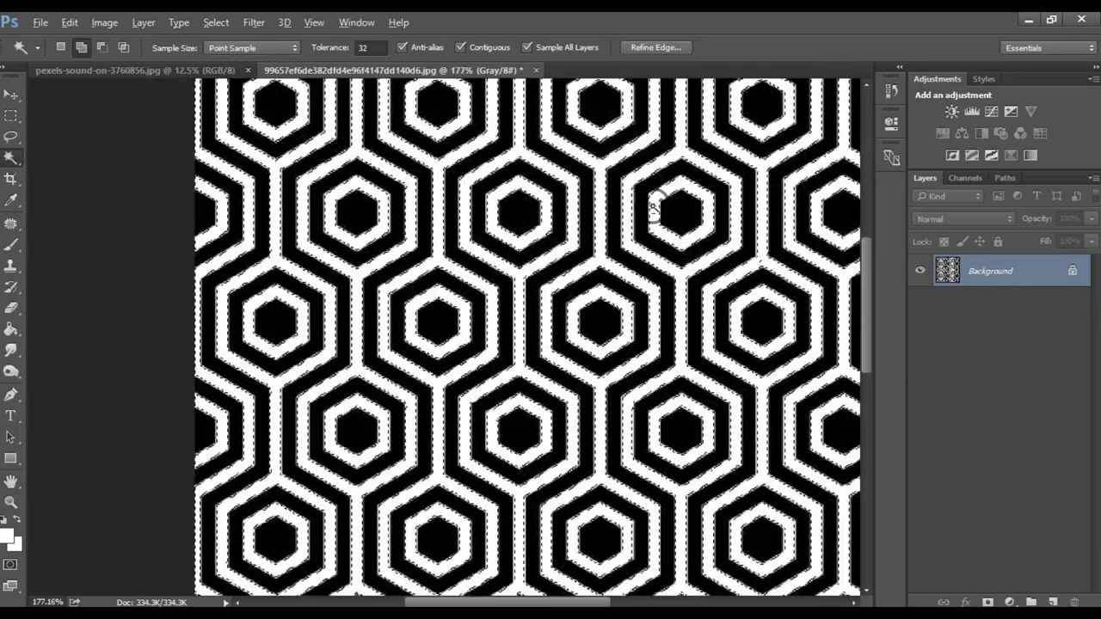
pyautogui.scroll(-1, 659, 209)
pyautogui.scroll(-2, 662, 220)
pyautogui.click(1072, 270)
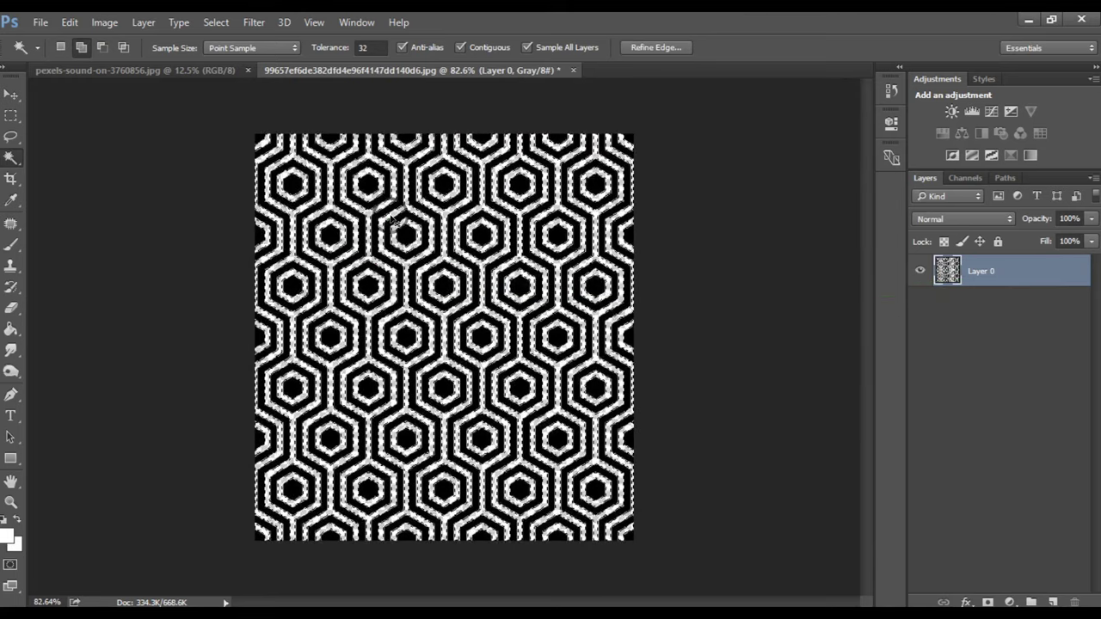
# - Deselect, define the hexagon image as a pattern under its file name, and return to the photo
pyautogui.hotkey('ctrl', 'd')
pyautogui.click(69, 21)
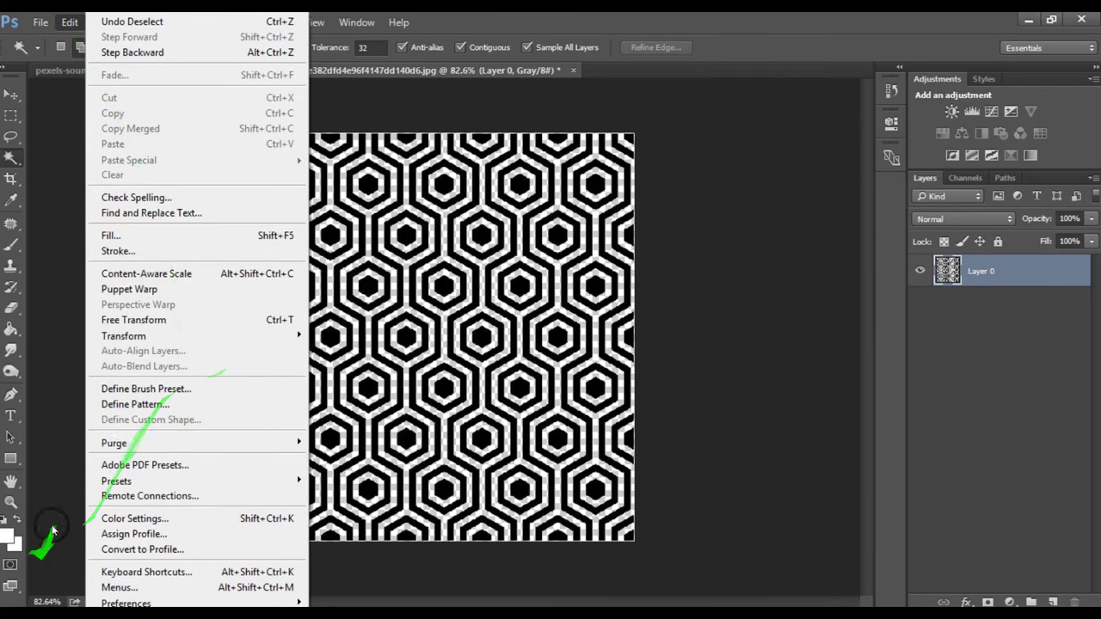
pyautogui.click(143, 404)
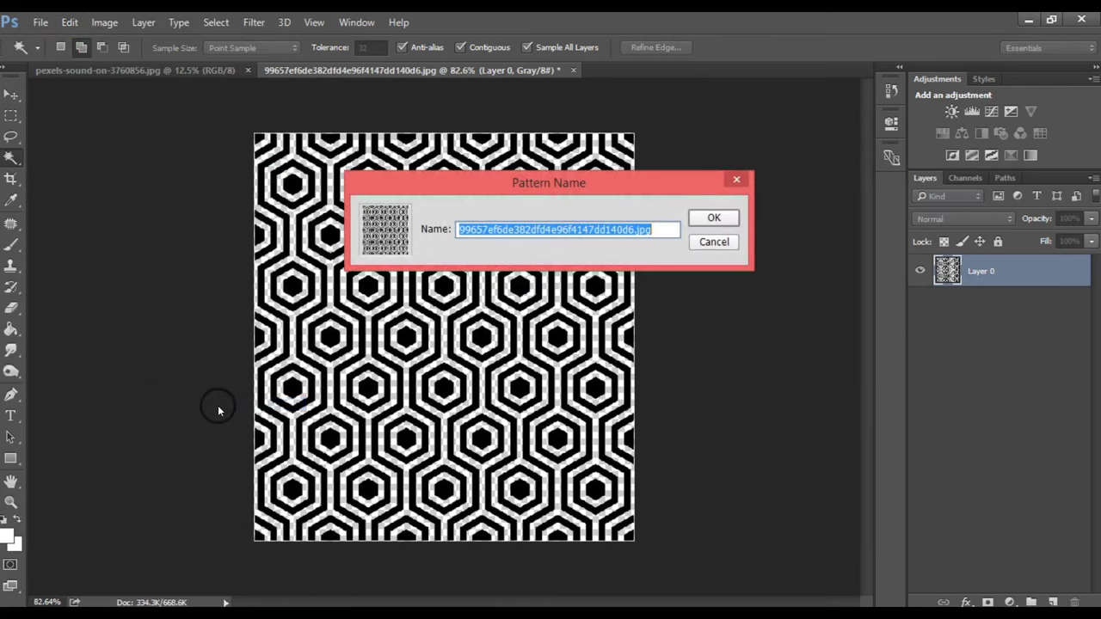
pyautogui.click(704, 217)
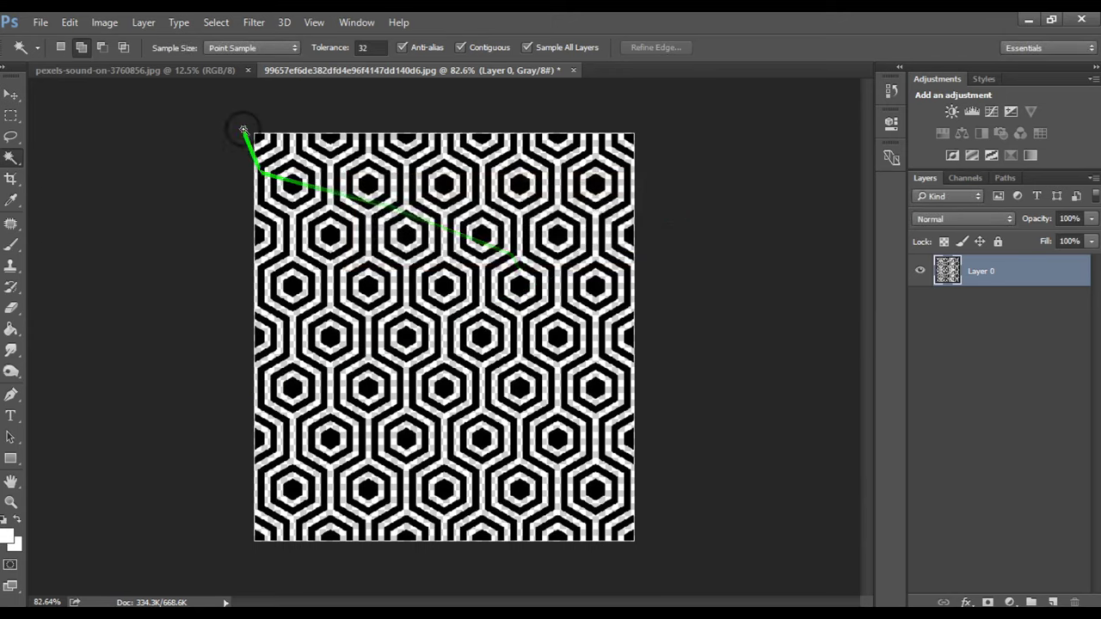
pyautogui.click(200, 70)
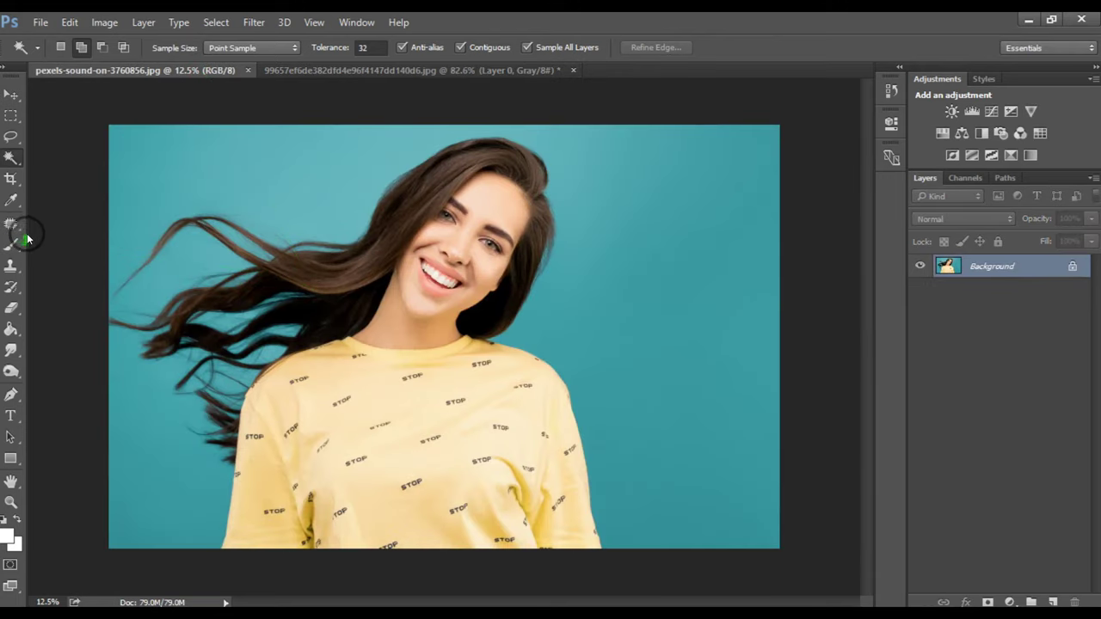
# - Paint over the woman's yellow T-shirt with the Quick Selection Tool until fully selected
pyautogui.press('w')
pyautogui.click(1072, 266)
pyautogui.moveTo(430, 404)
pyautogui.mouseDown()
pyautogui.moveTo(467, 401)
pyautogui.moveTo(486, 412)
pyautogui.mouseUp()
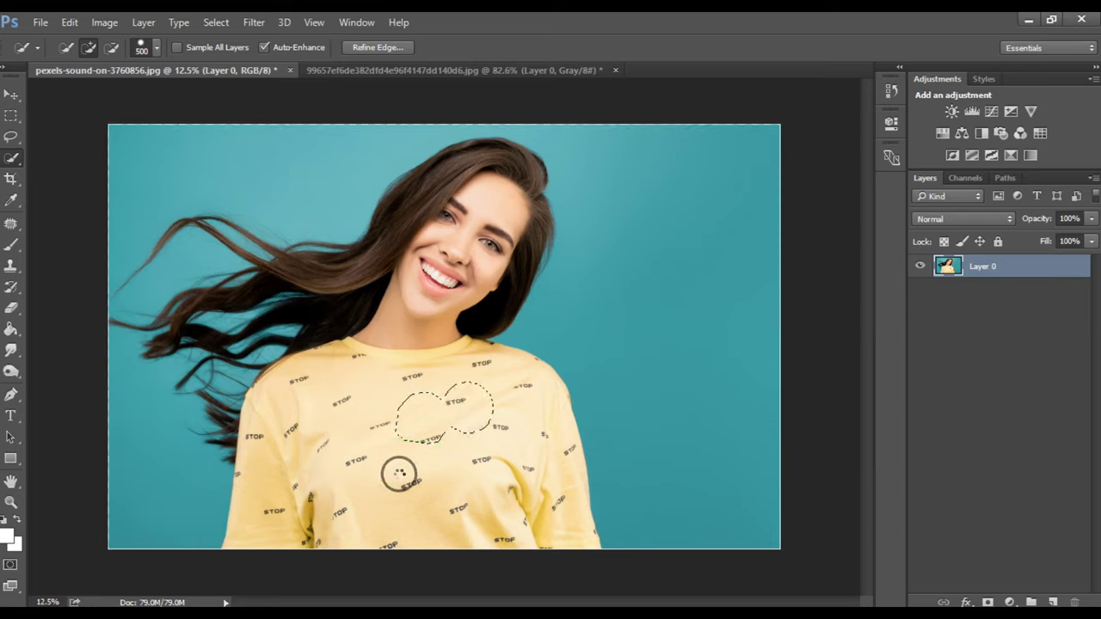
pyautogui.moveTo(405, 444); pyautogui.dragTo(396, 456)
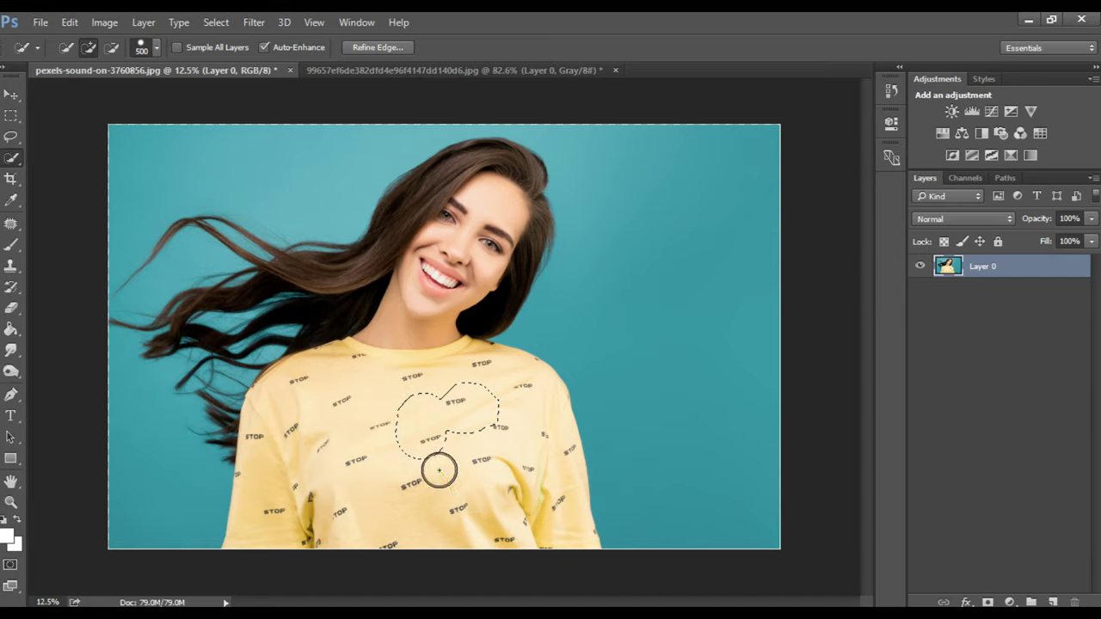
pyautogui.moveTo(339, 425); pyautogui.dragTo(283, 445)
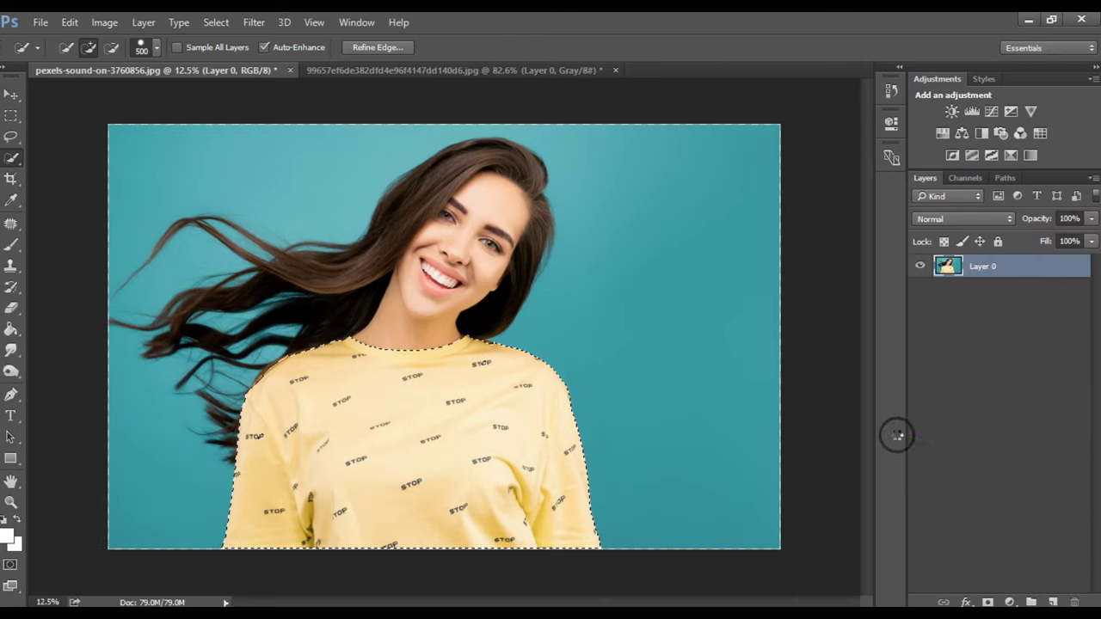
# - Add a hexagon Pattern Fill 1 layer over the shirt, scaled to 189% and repositioned
pyautogui.click(1010, 602)
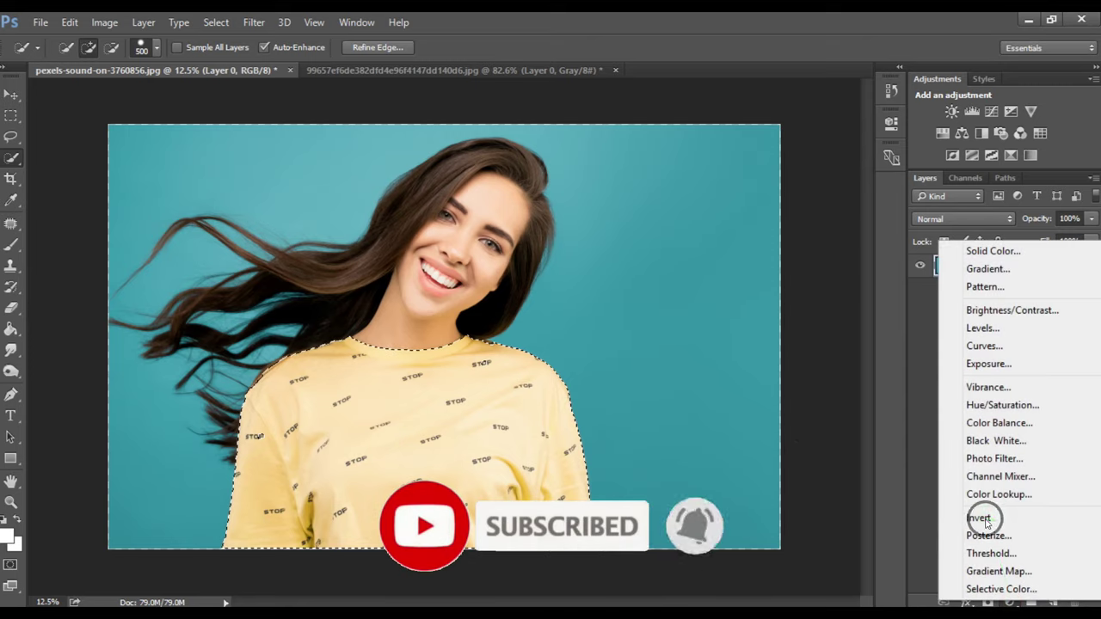
pyautogui.click(993, 284)
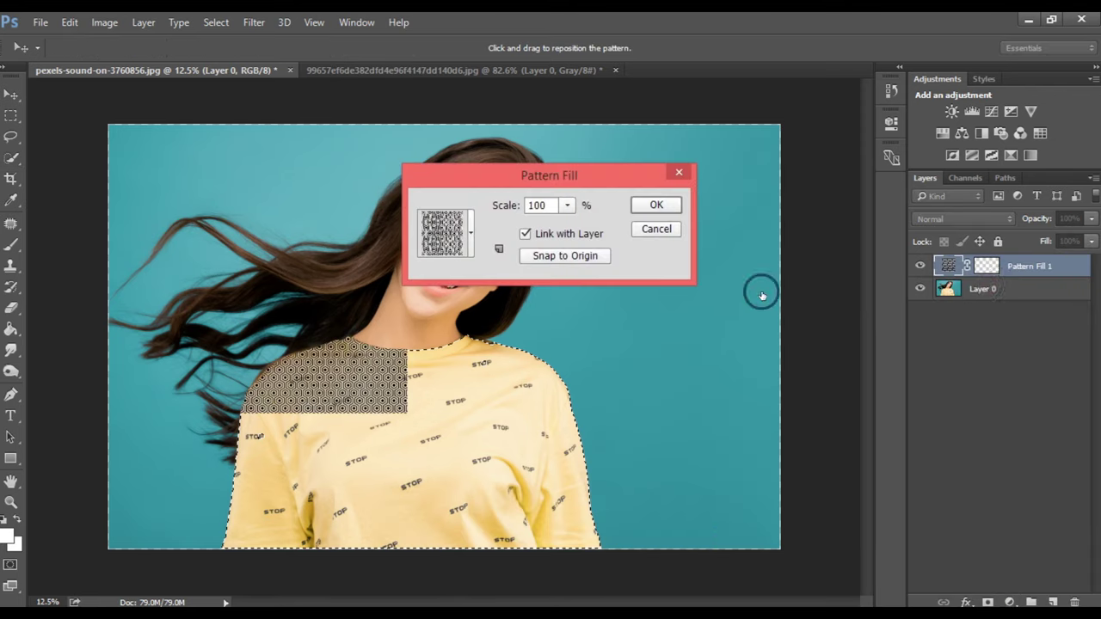
pyautogui.moveTo(582, 293)
pyautogui.mouseDown()
pyautogui.moveTo(410, 487)
pyautogui.moveTo(337, 497)
pyautogui.mouseUp()
pyautogui.moveTo(462, 362)
pyautogui.mouseDown()
pyautogui.moveTo(538, 318)
pyautogui.moveTo(561, 245)
pyautogui.mouseUp()
pyautogui.click(566, 207)
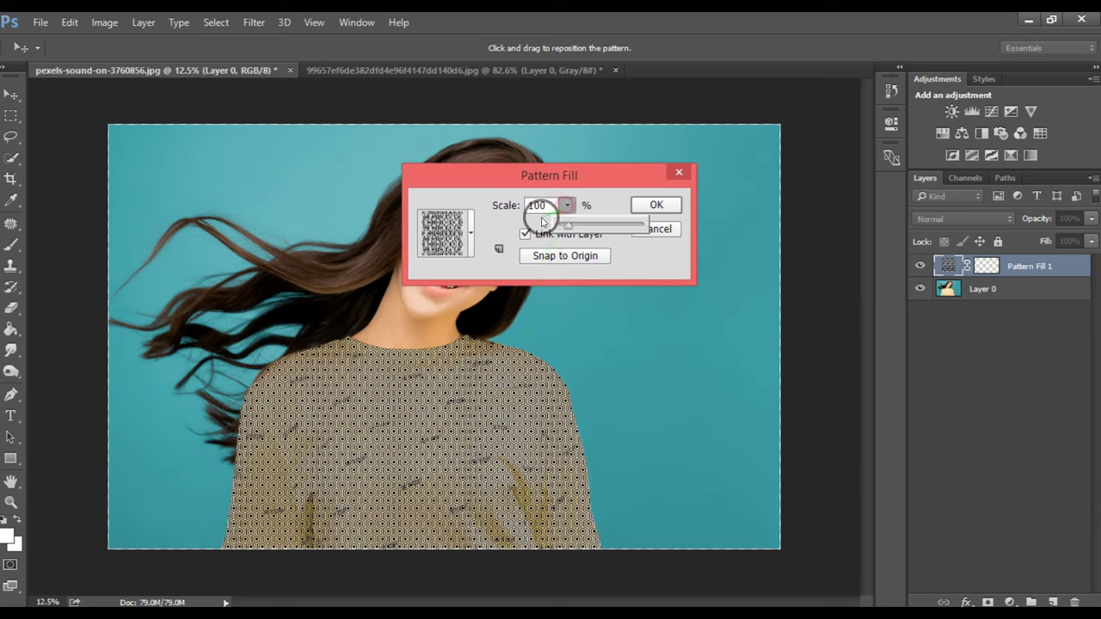
pyautogui.moveTo(574, 228); pyautogui.dragTo(576, 229)
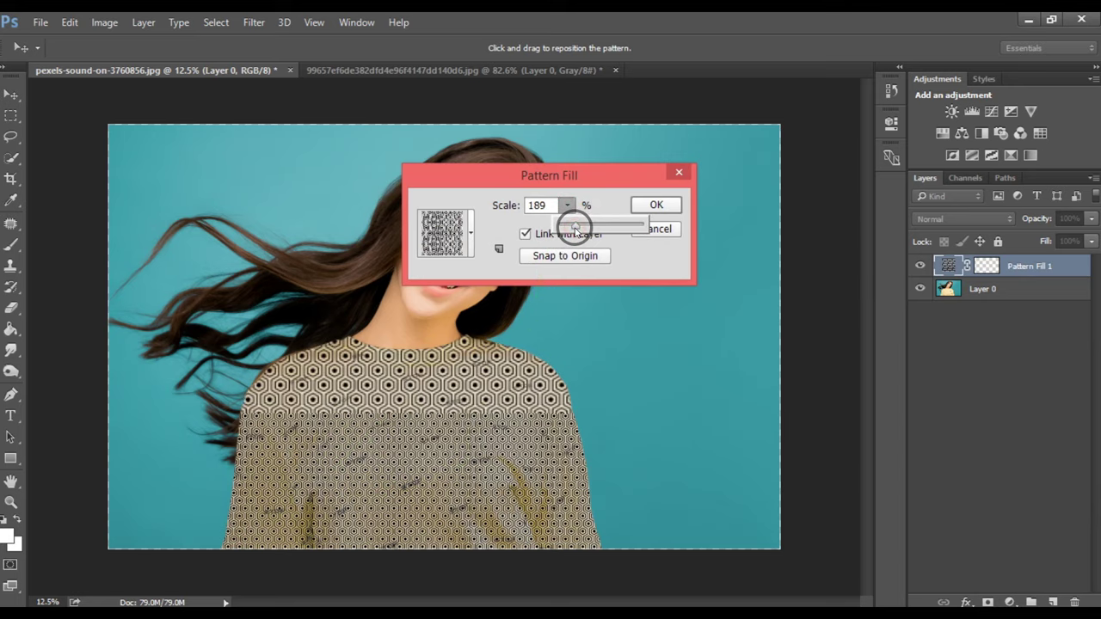
pyautogui.moveTo(352, 435); pyautogui.dragTo(457, 453)
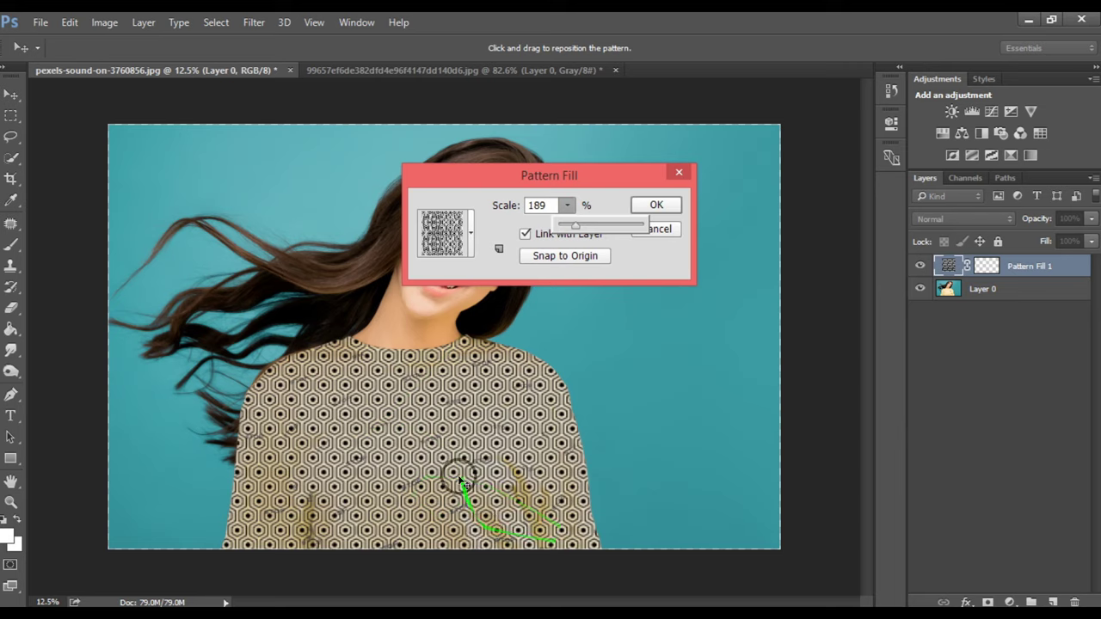
pyautogui.click(560, 258)
pyautogui.click(653, 206)
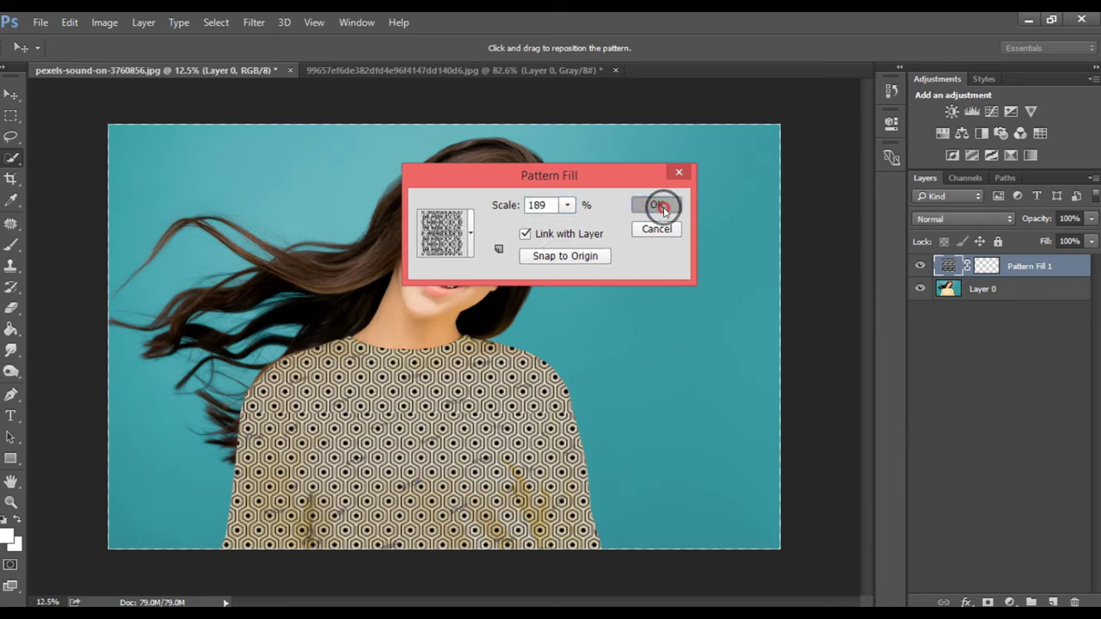
pyautogui.click(985, 269)
# - Try the pattern layer at 48% and 30% opacity, then in Screen and Dissolve modes
pyautogui.moveTo(1091, 220); pyautogui.dragTo(1046, 235)
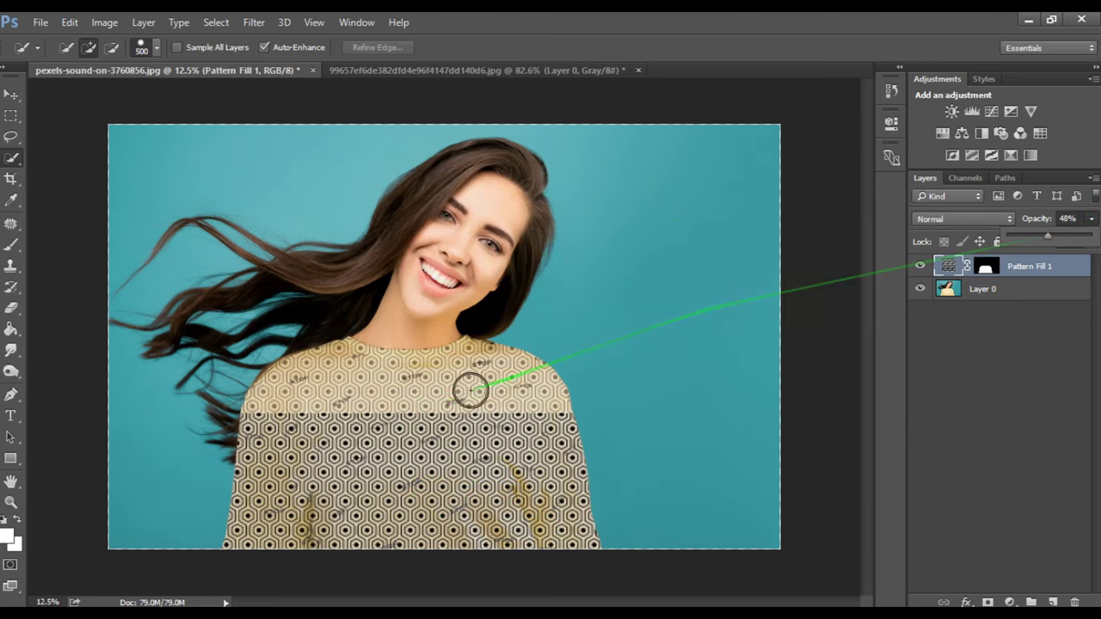
pyautogui.moveTo(1047, 234)
pyautogui.mouseDown()
pyautogui.moveTo(1032, 238)
pyautogui.moveTo(1059, 235)
pyautogui.mouseUp()
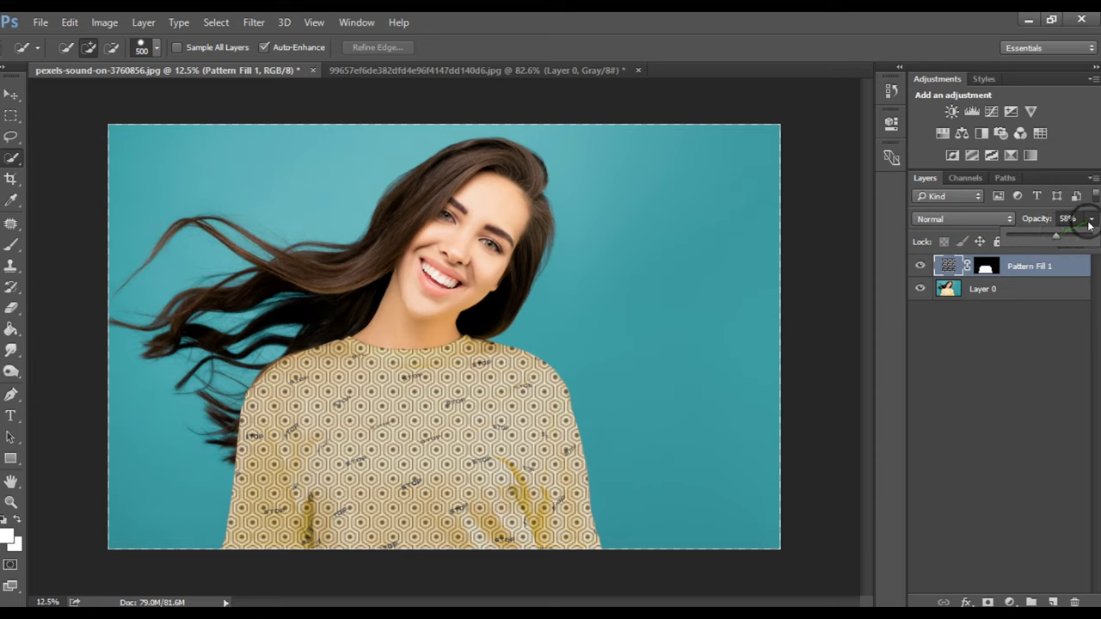
pyautogui.click(941, 216)
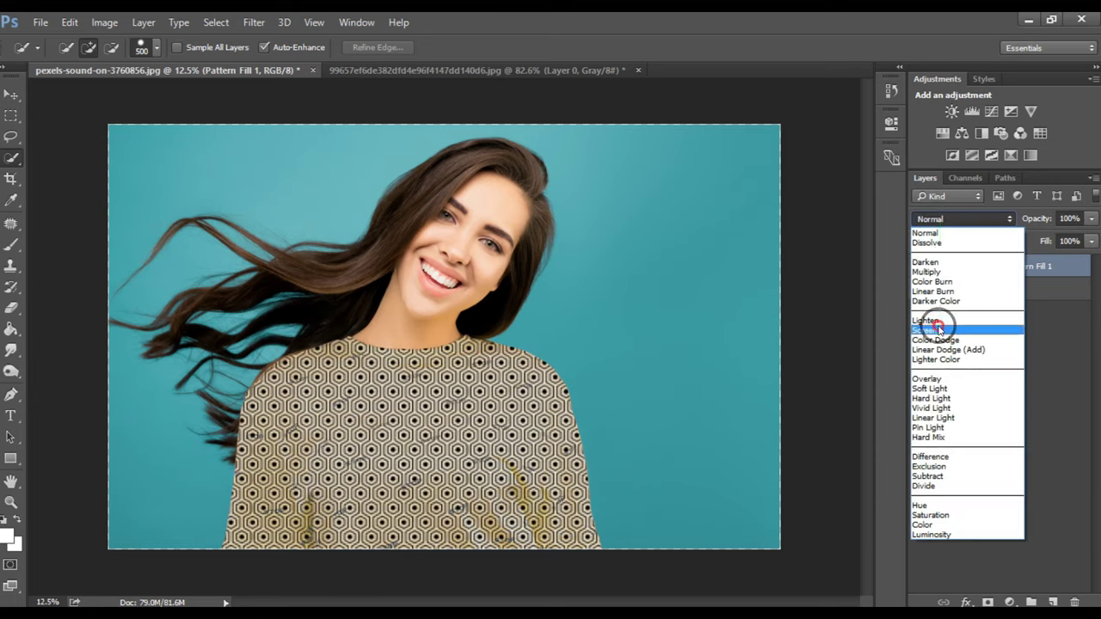
pyautogui.click(938, 331)
pyautogui.click(943, 218)
pyautogui.click(944, 239)
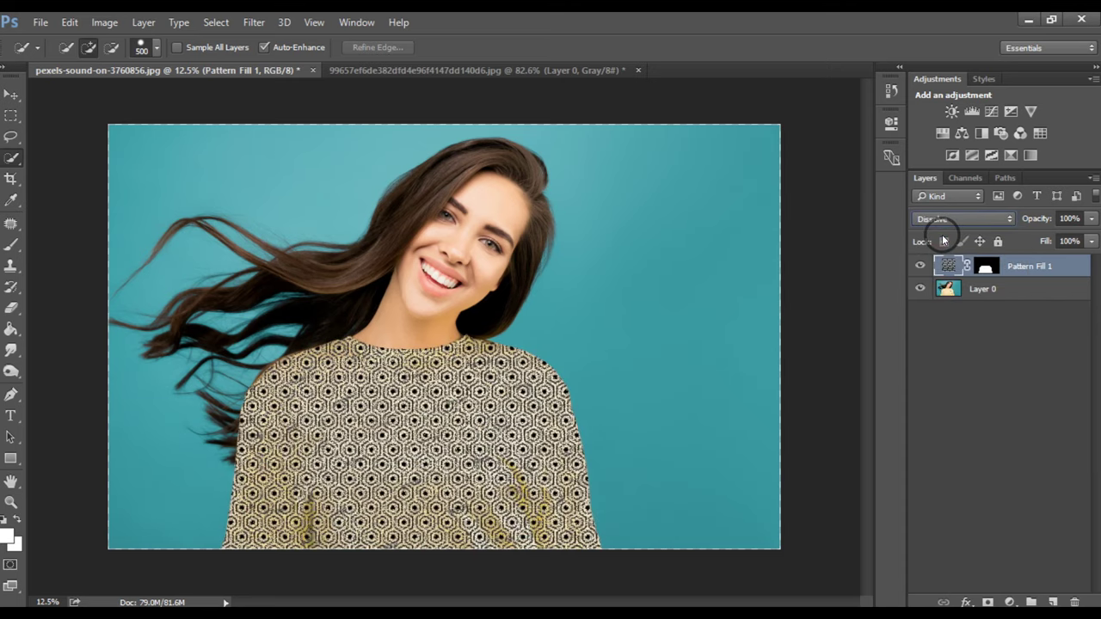
# - Cycle the blend modes from Color Burn through Subtract to Luminosity and Color
pyautogui.press('Down')
pyautogui.press('Down')
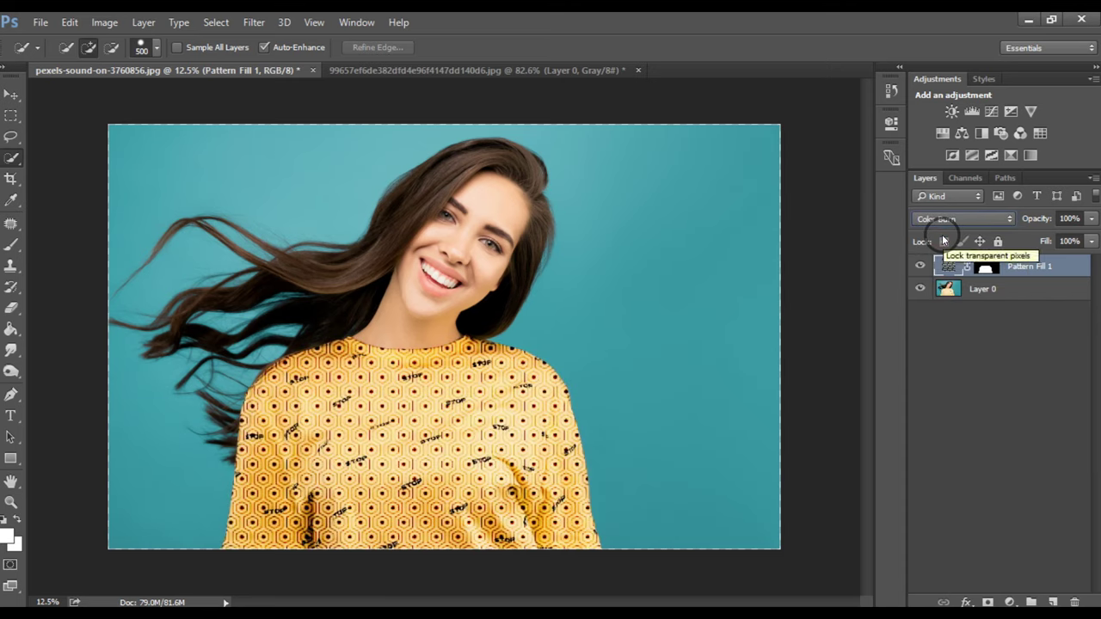
pyautogui.press('Down')
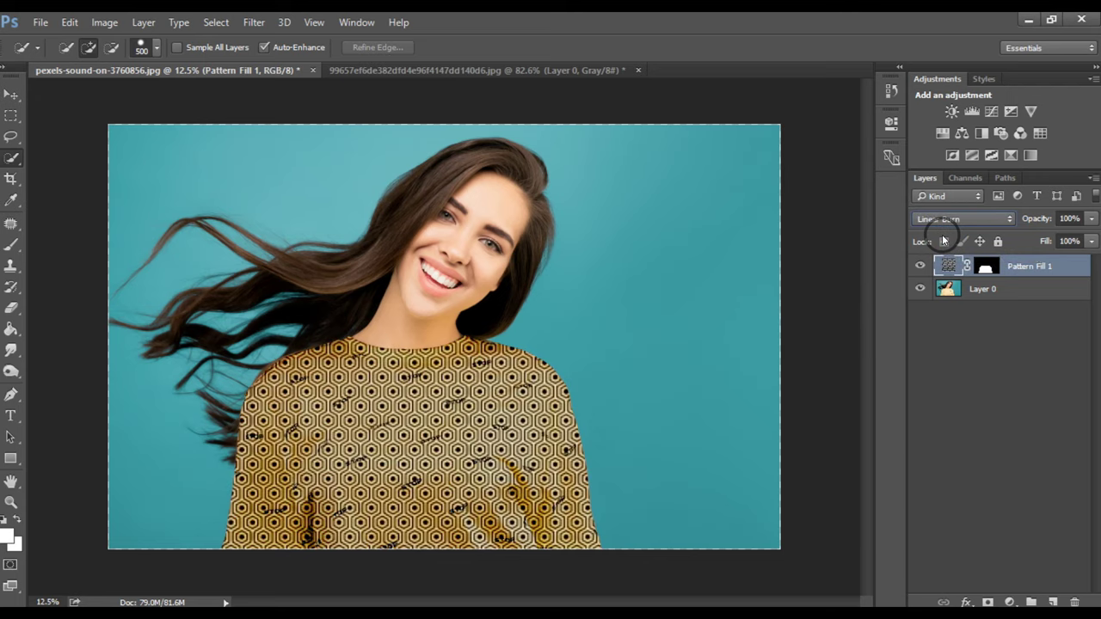
pyautogui.press('Down')
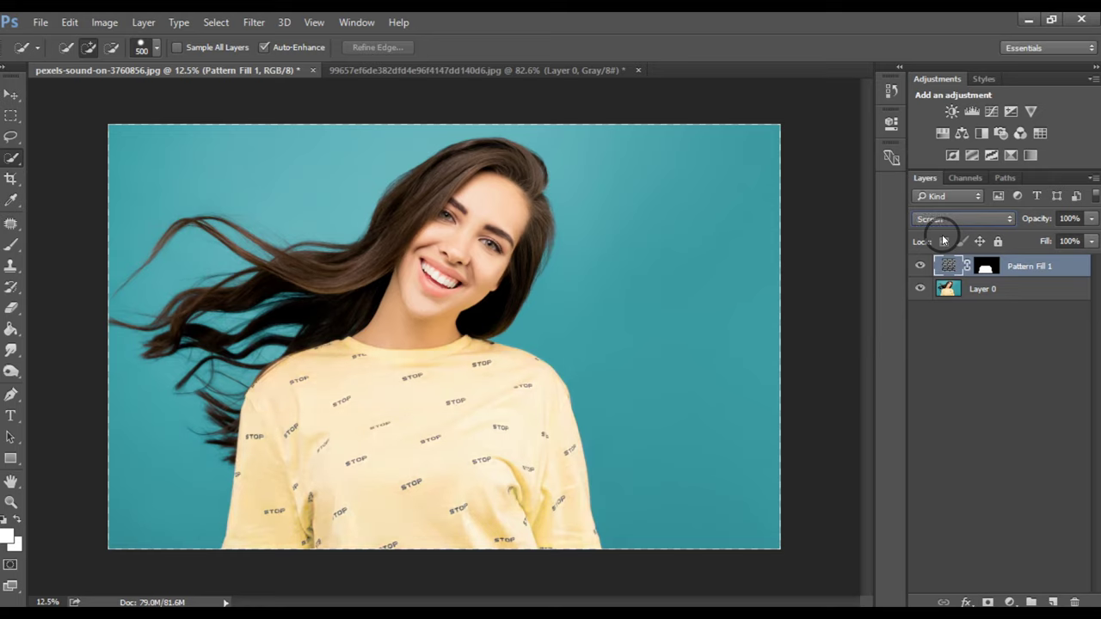
pyautogui.press('Down')
pyautogui.press('Down')
pyautogui.press('Down')
pyautogui.press('Down')
pyautogui.press('Down')
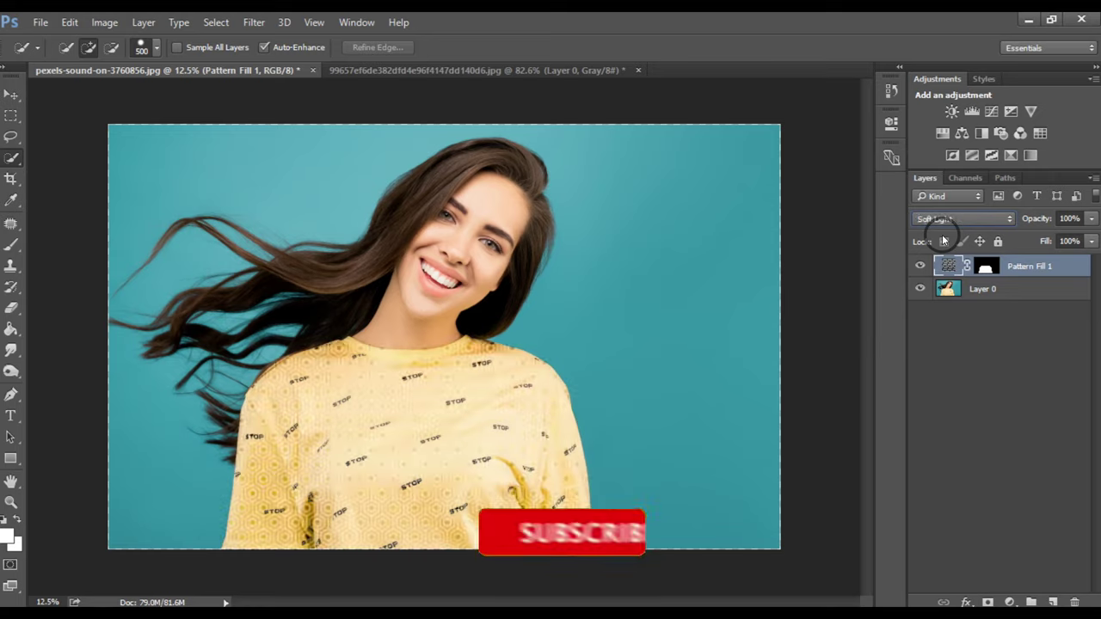
pyautogui.press('Down')
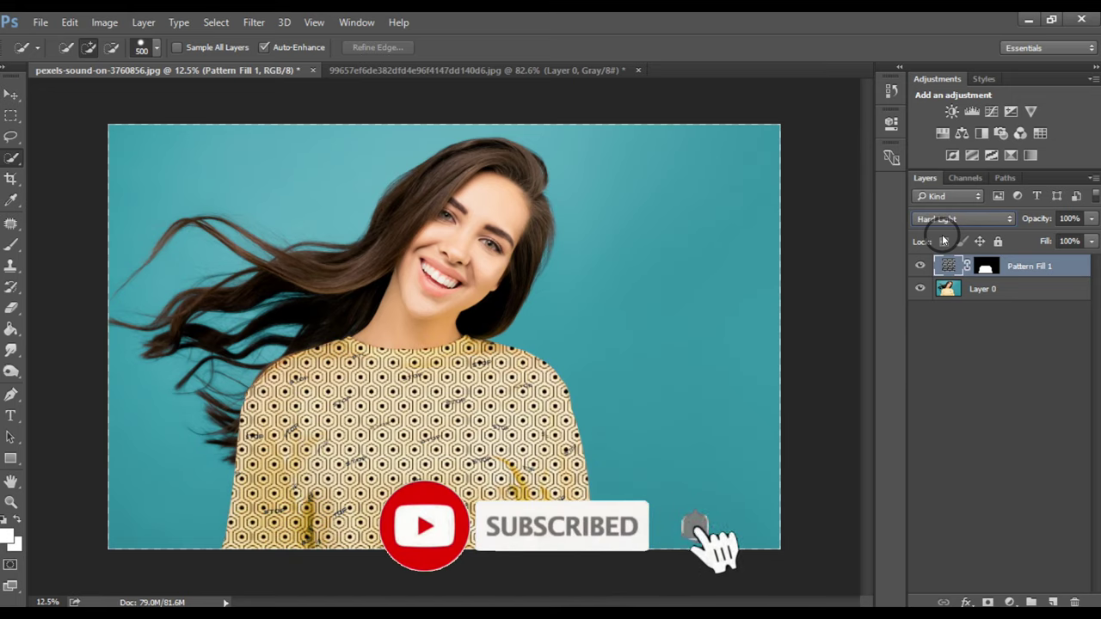
pyautogui.press('Down')
pyautogui.press('Down')
pyautogui.press('Down')
pyautogui.press('Down')
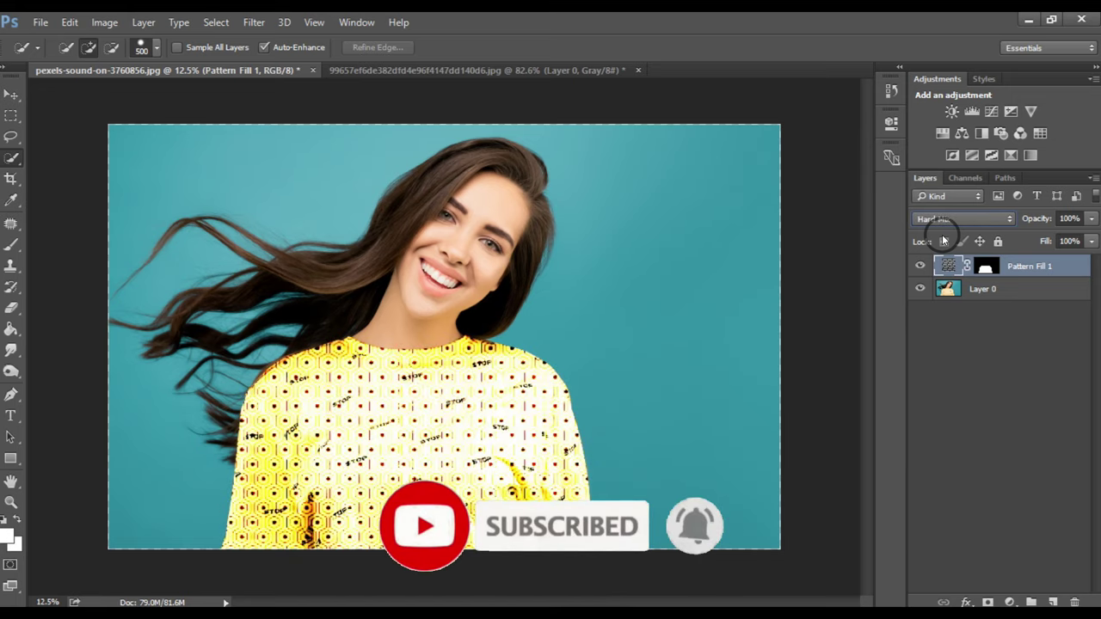
pyautogui.press('Down')
pyautogui.press('Down')
pyautogui.press('Down')
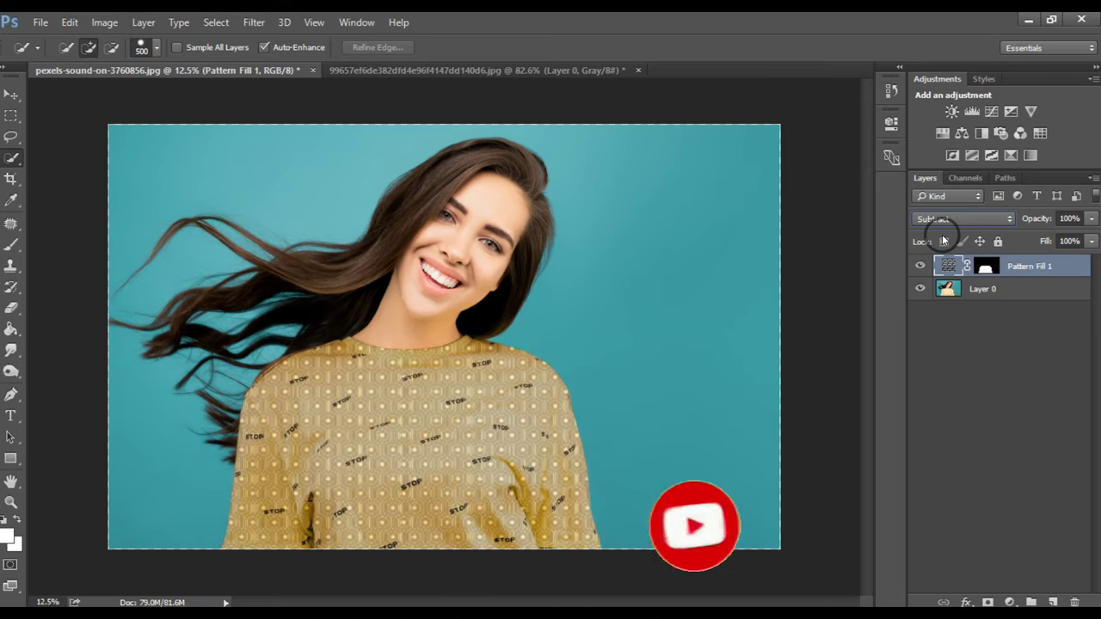
pyautogui.press('Down')
pyautogui.press('Down')
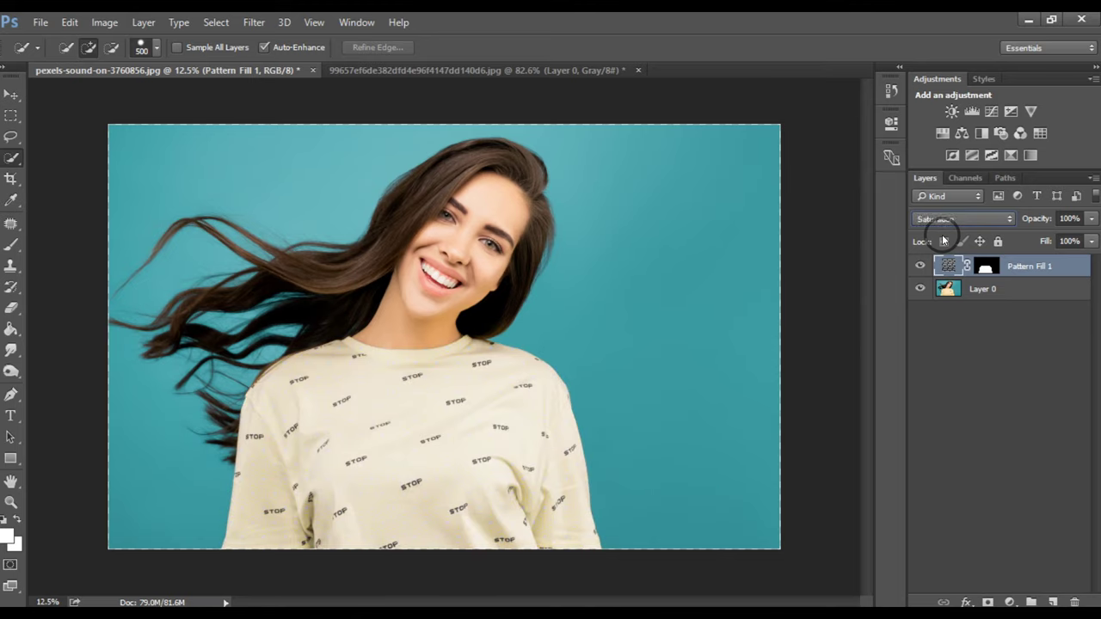
pyautogui.press('Down')
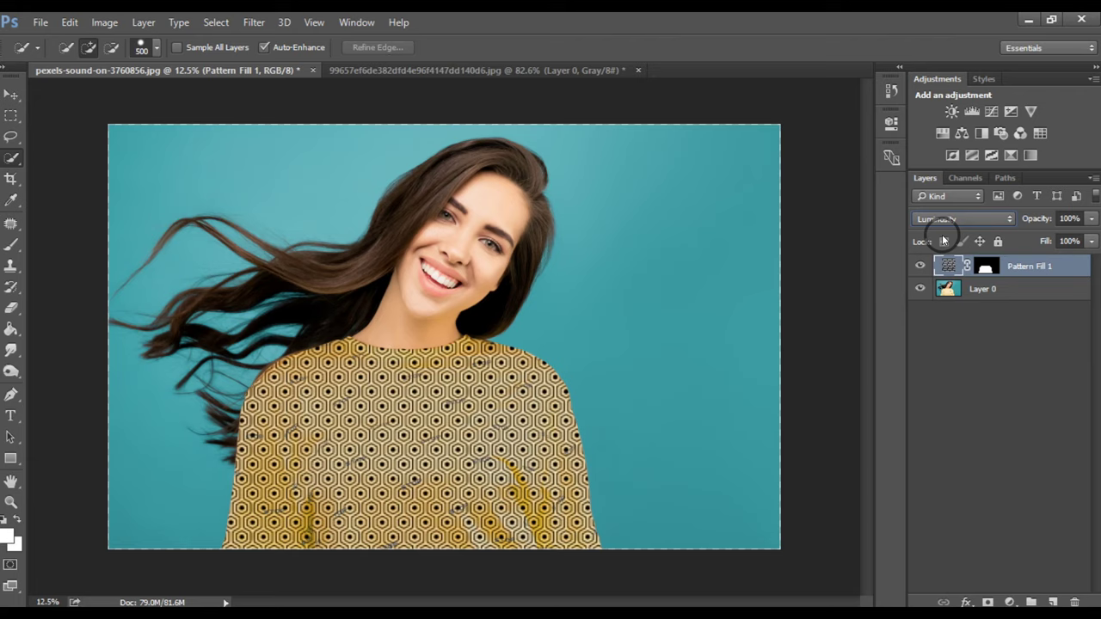
pyautogui.press('Up')
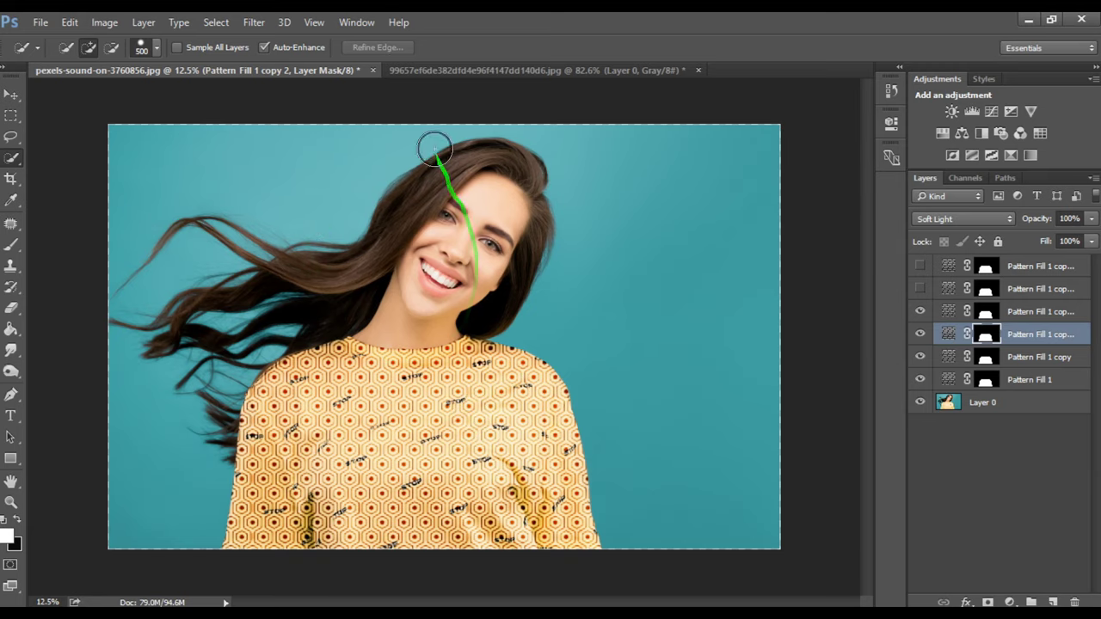
# - Hide the top two Pattern Fill copies by dragging across their eye icons
pyautogui.moveTo(920, 267); pyautogui.dragTo(913, 280)
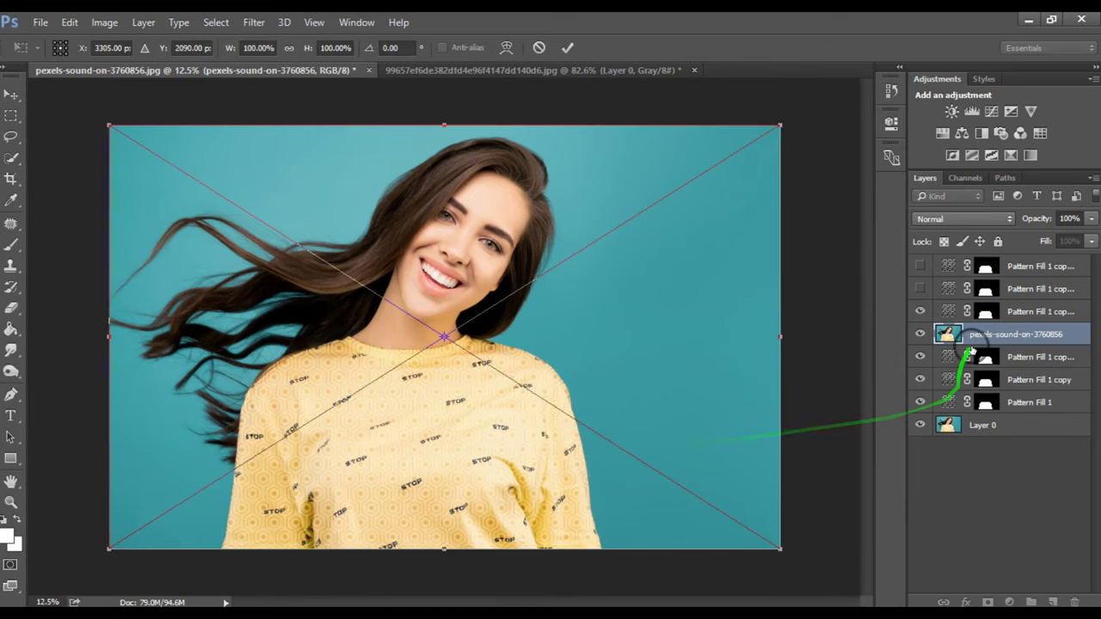
# - Commit the placed photo, move it to the top, and toggle its visibility to compare
pyautogui.press('Return')
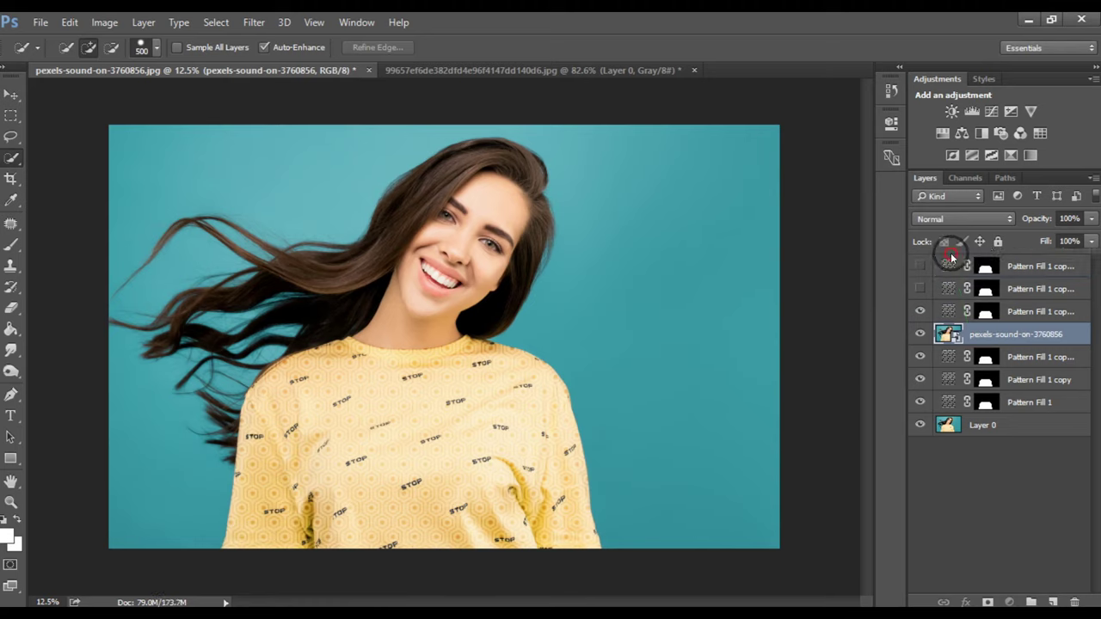
pyautogui.moveTo(979, 342); pyautogui.dragTo(940, 273)
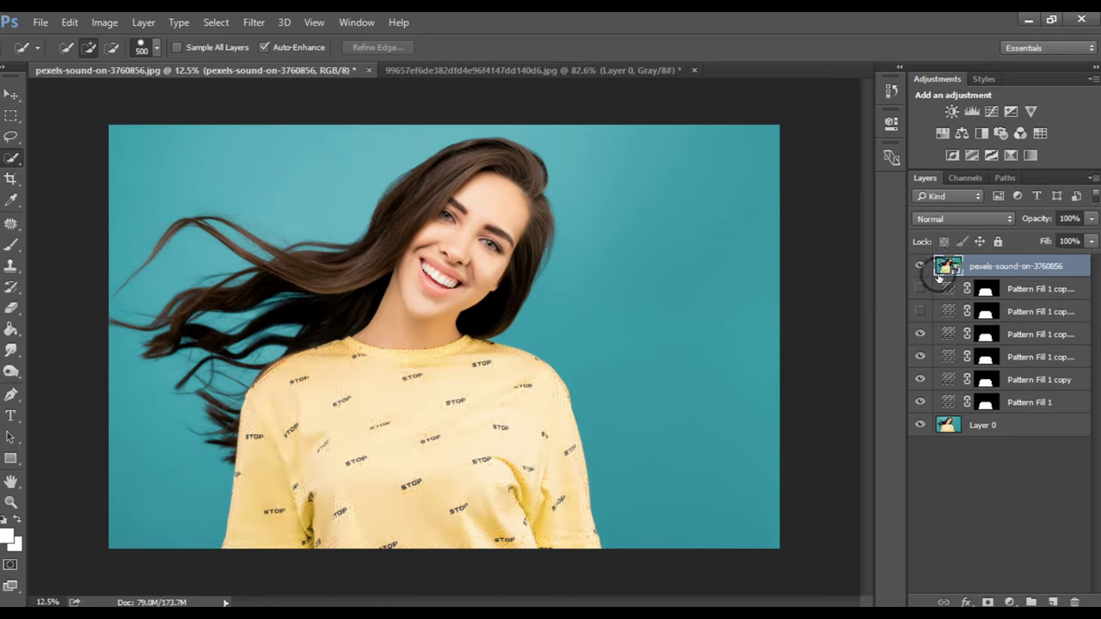
pyautogui.click(918, 266)
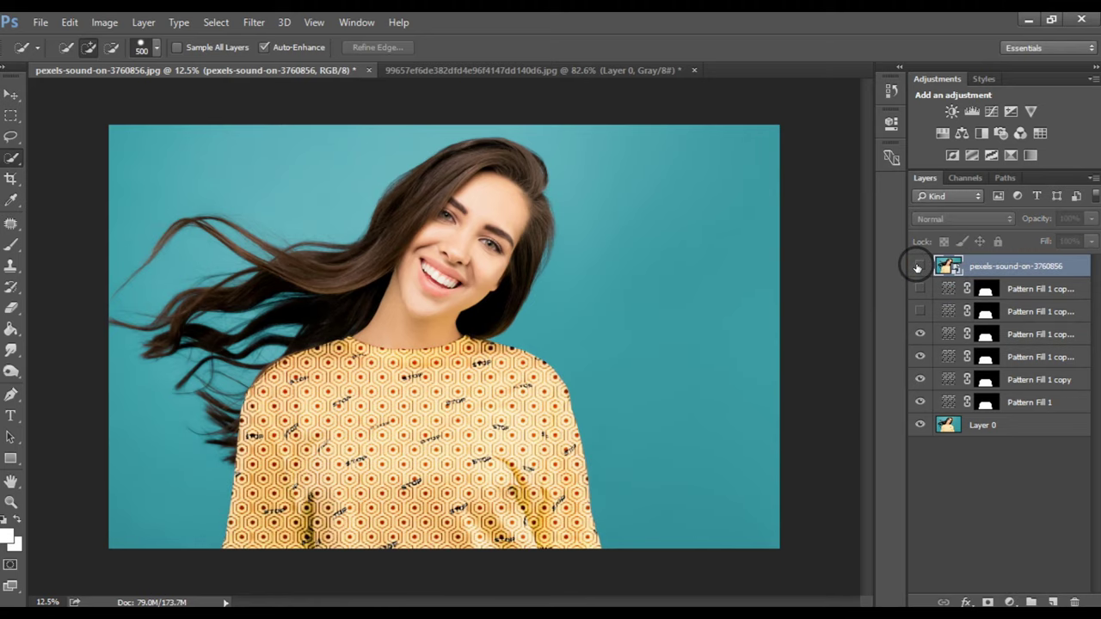
pyautogui.click(918, 267)
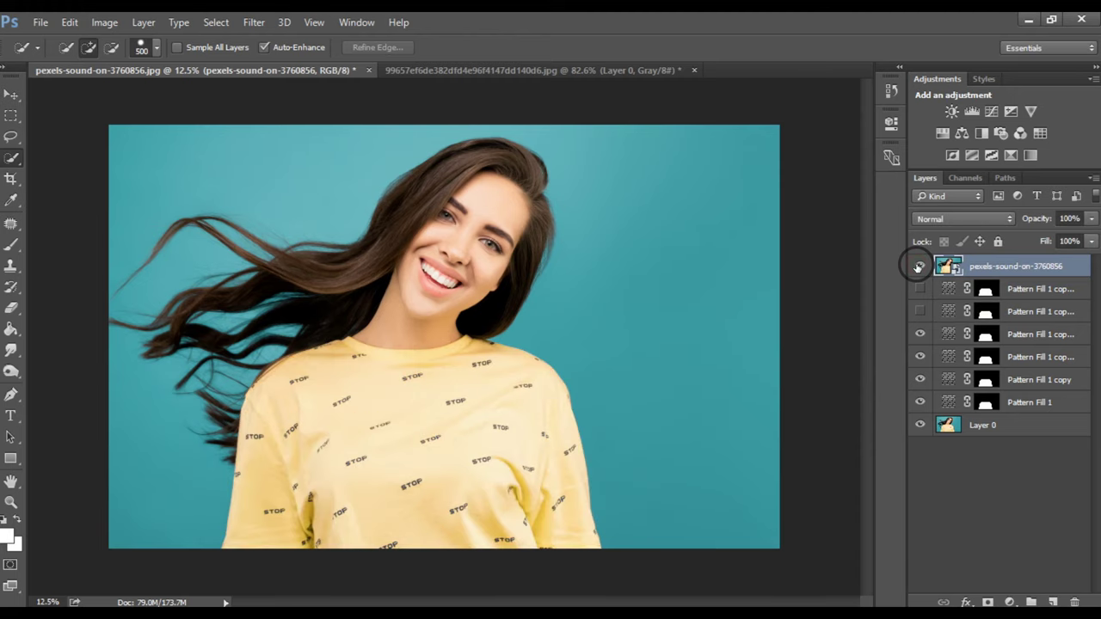
pyautogui.click(917, 267)
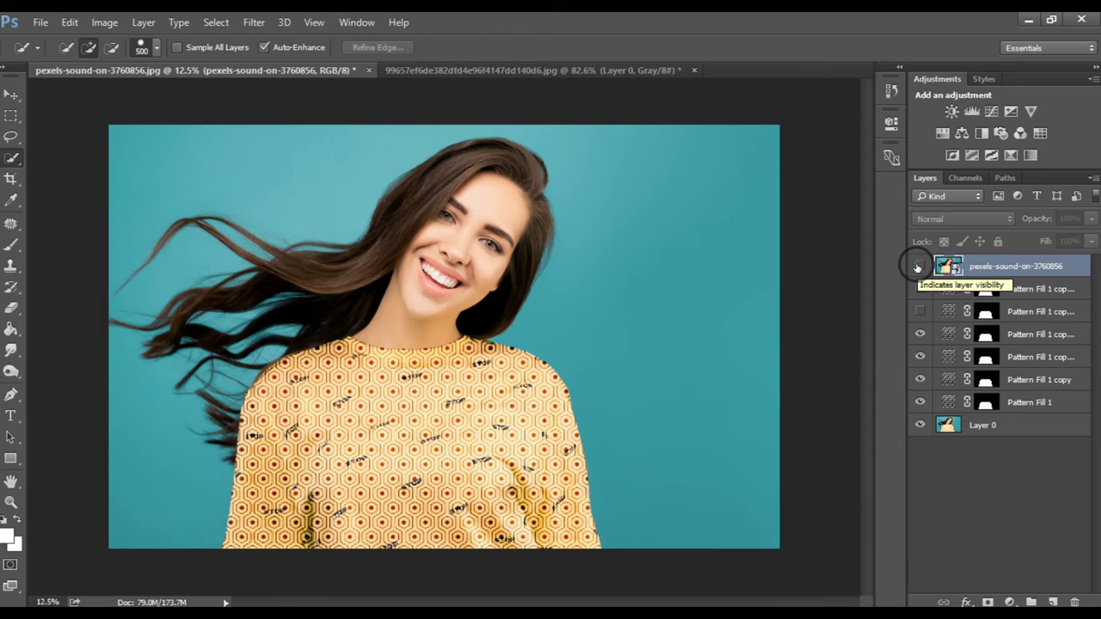
pyautogui.click(917, 266)
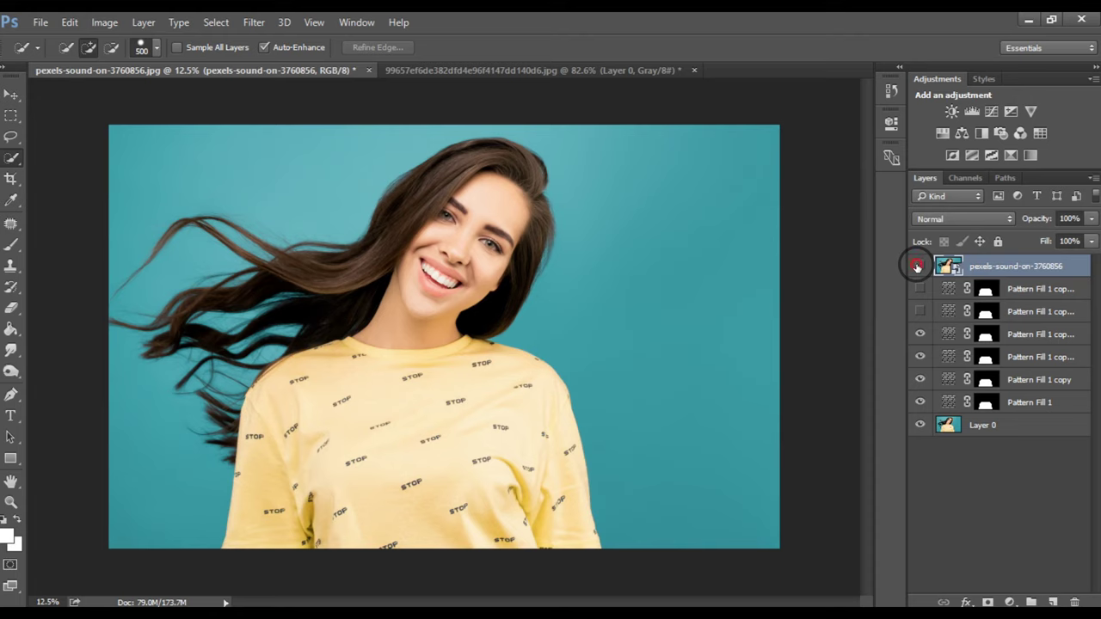
pyautogui.click(918, 267)
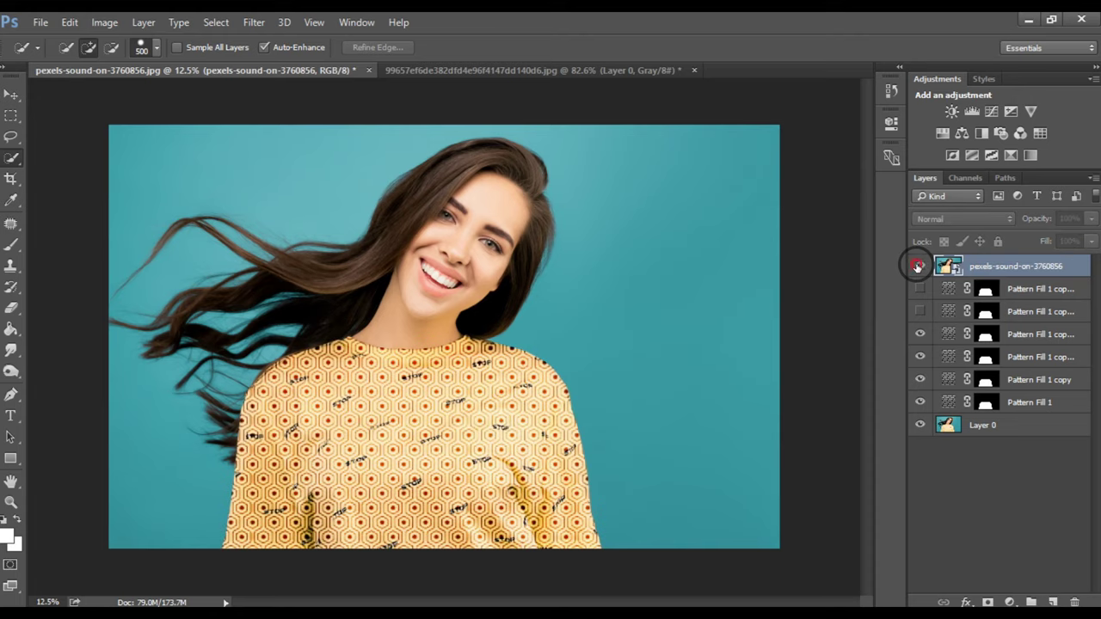
pyautogui.click(917, 267)
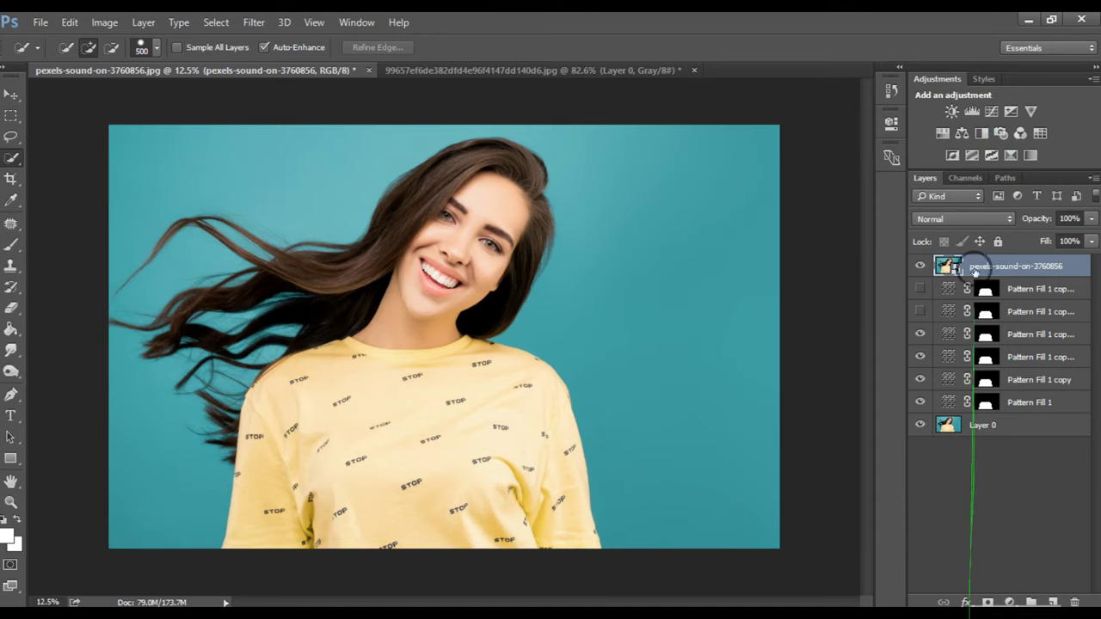
# - Minimize Photoshop and close the New folder Explorer window
pyautogui.click(1027, 21)
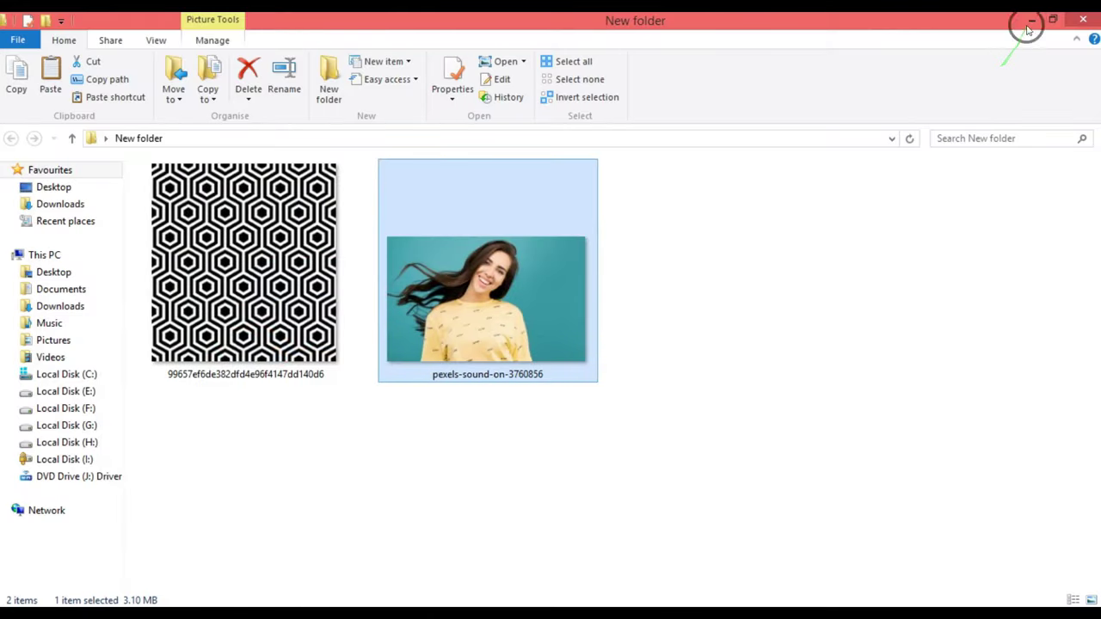
pyautogui.click(1088, 21)
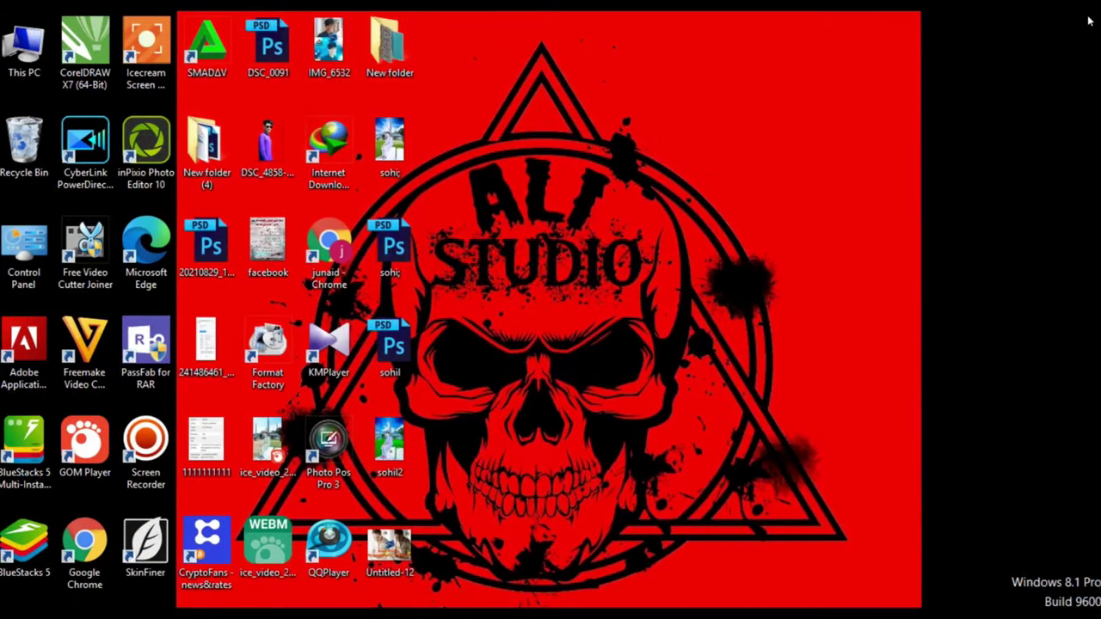